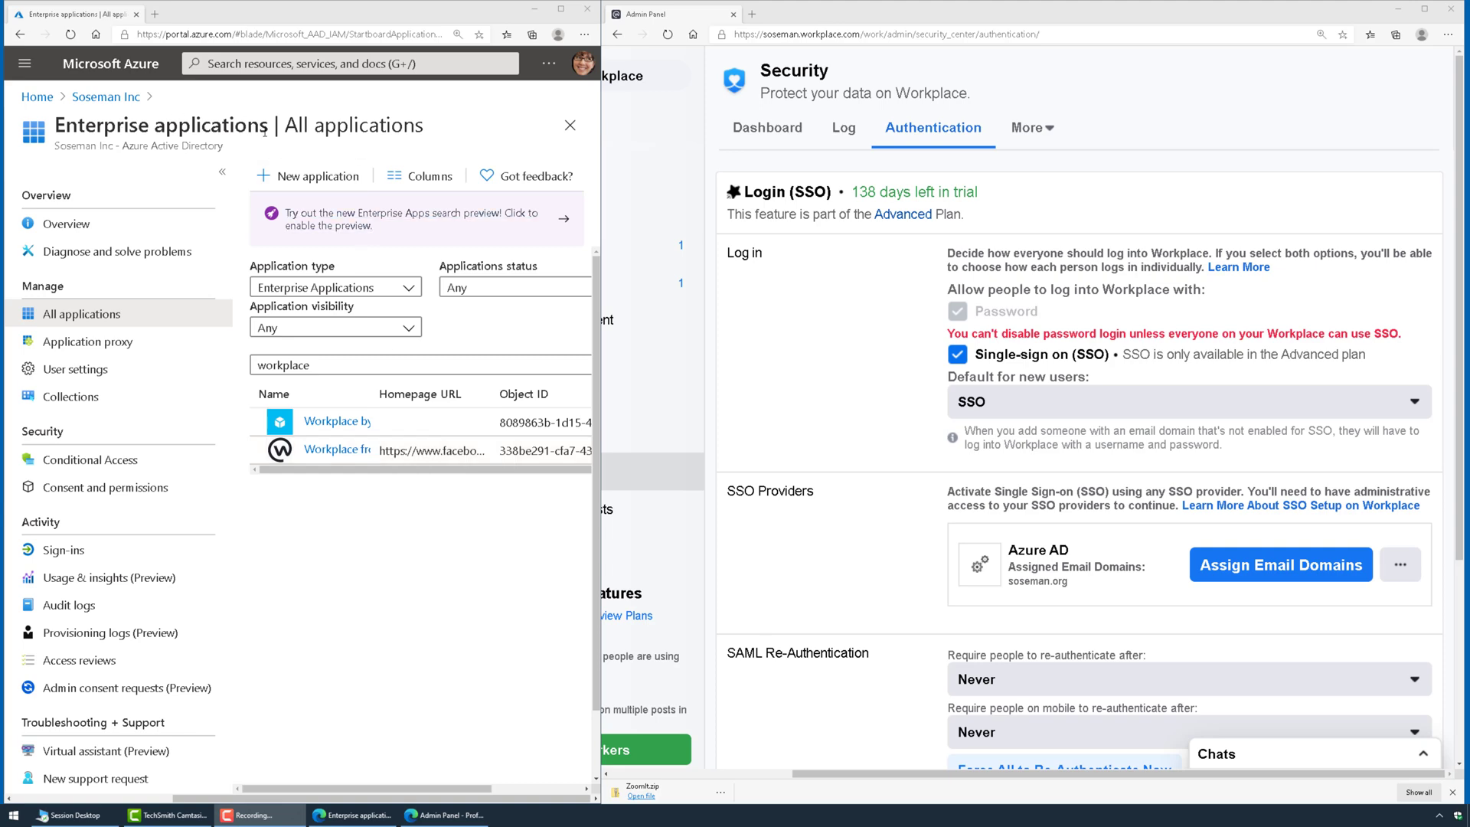
# - Search the app gallery for 'workplace' and select Workplace from Facebook
pyautogui.click(304, 178)
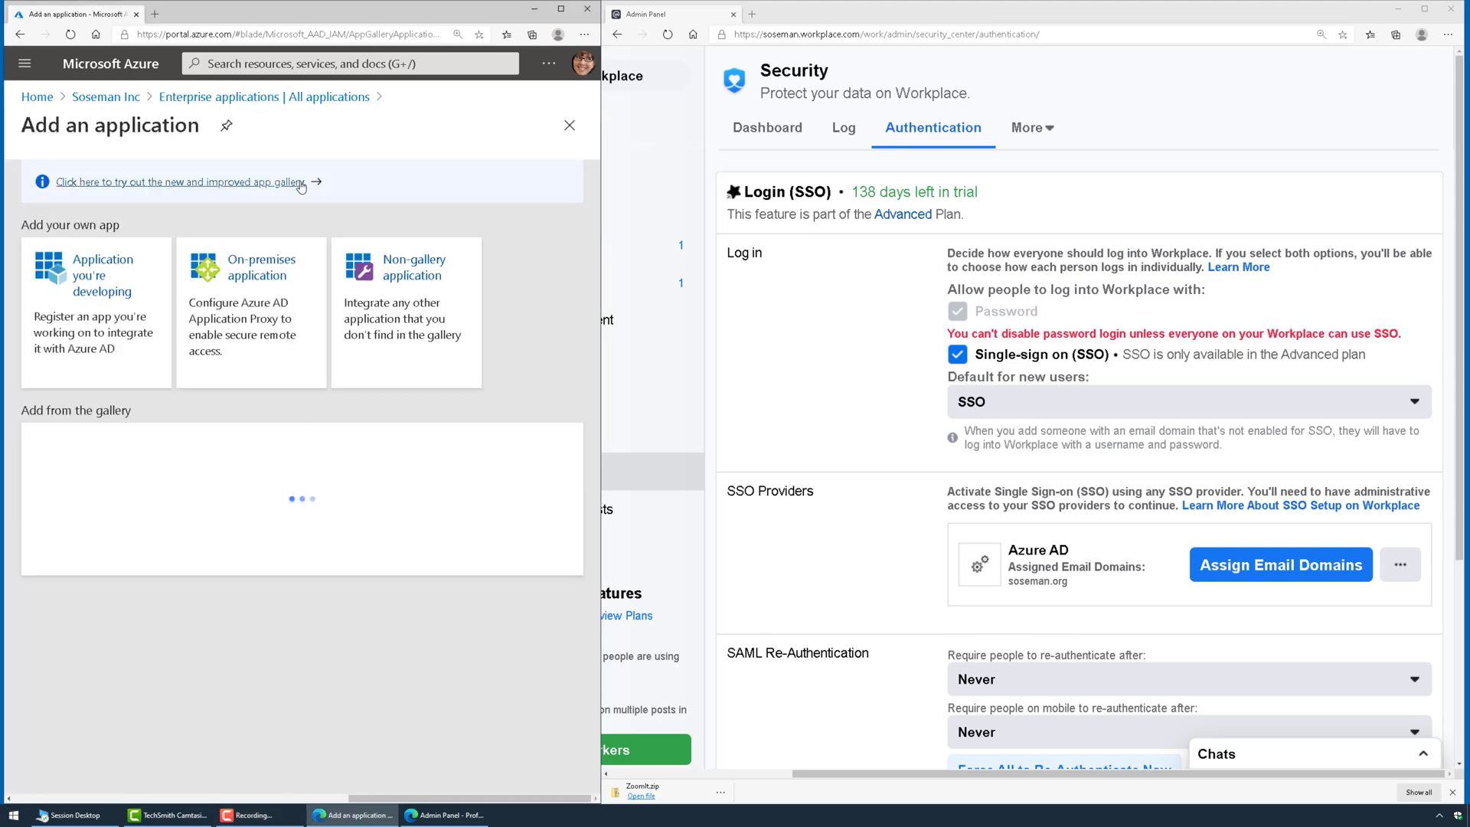
pyautogui.click(237, 506)
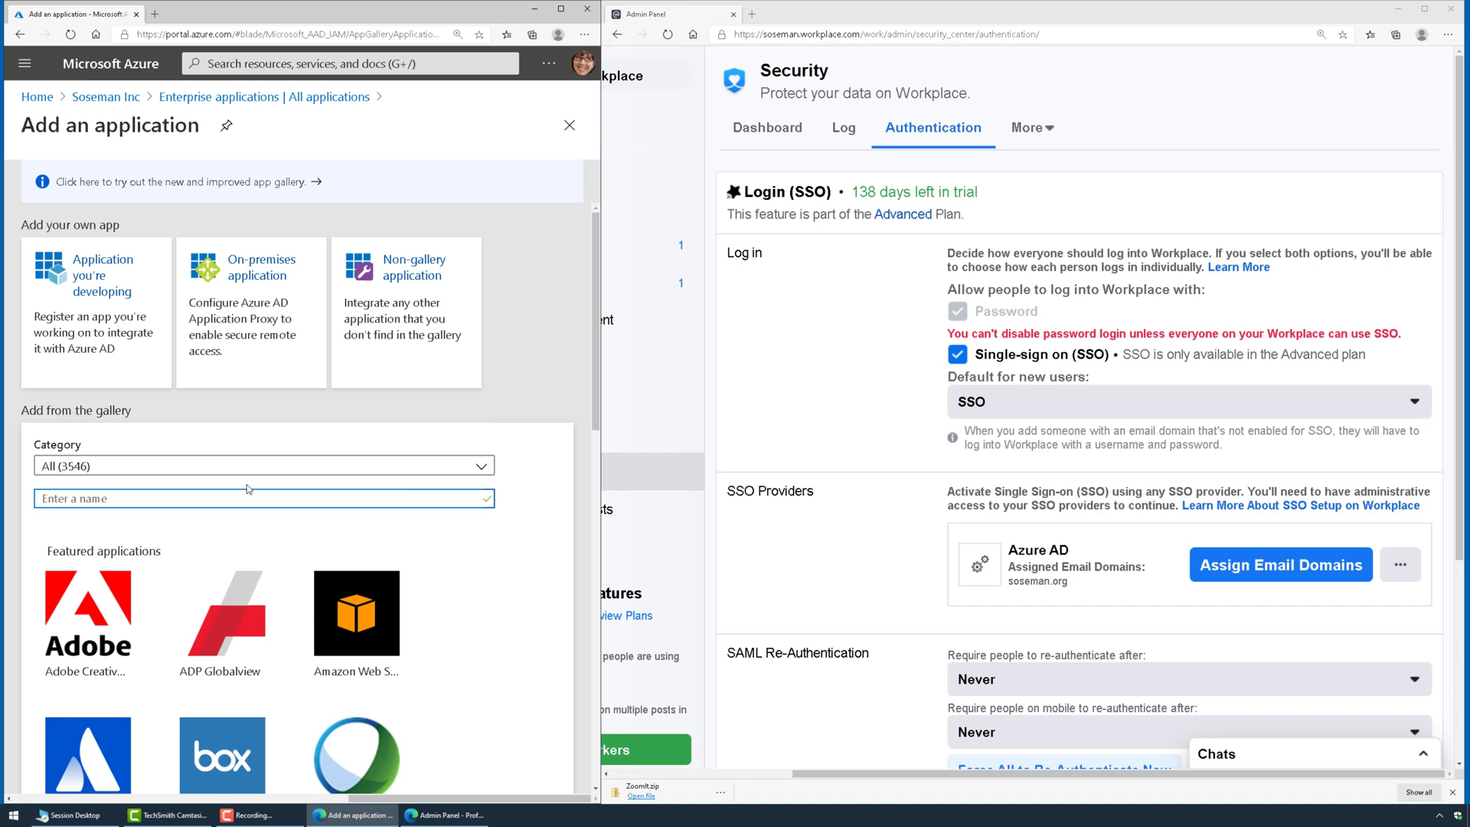
pyautogui.write('workplace')
pyautogui.click(174, 666)
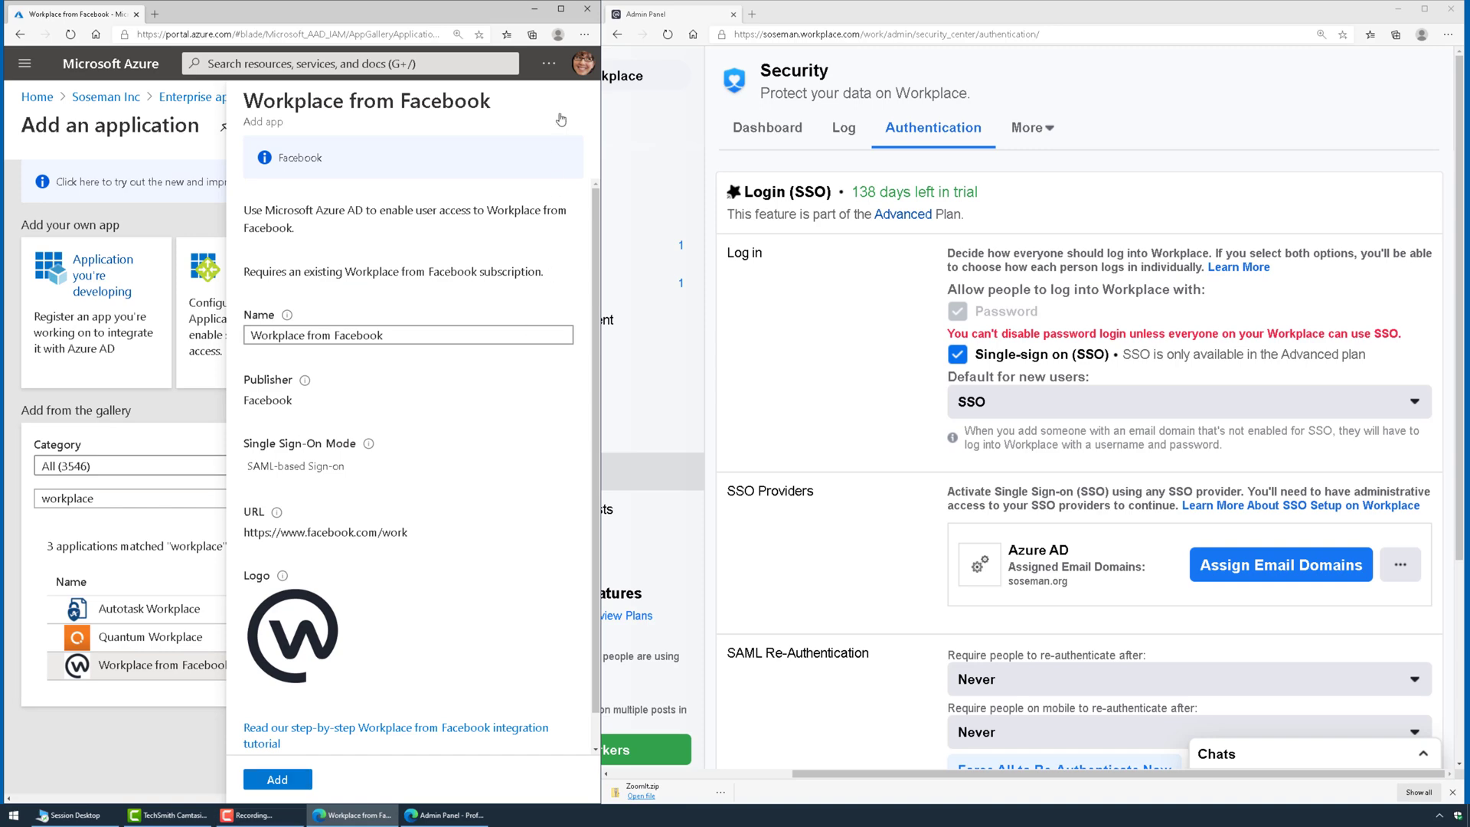
# - Open the existing Workplace from Facebook app's Basic SAML Configuration for editing
pyautogui.click(561, 120)
pyautogui.click(265, 97)
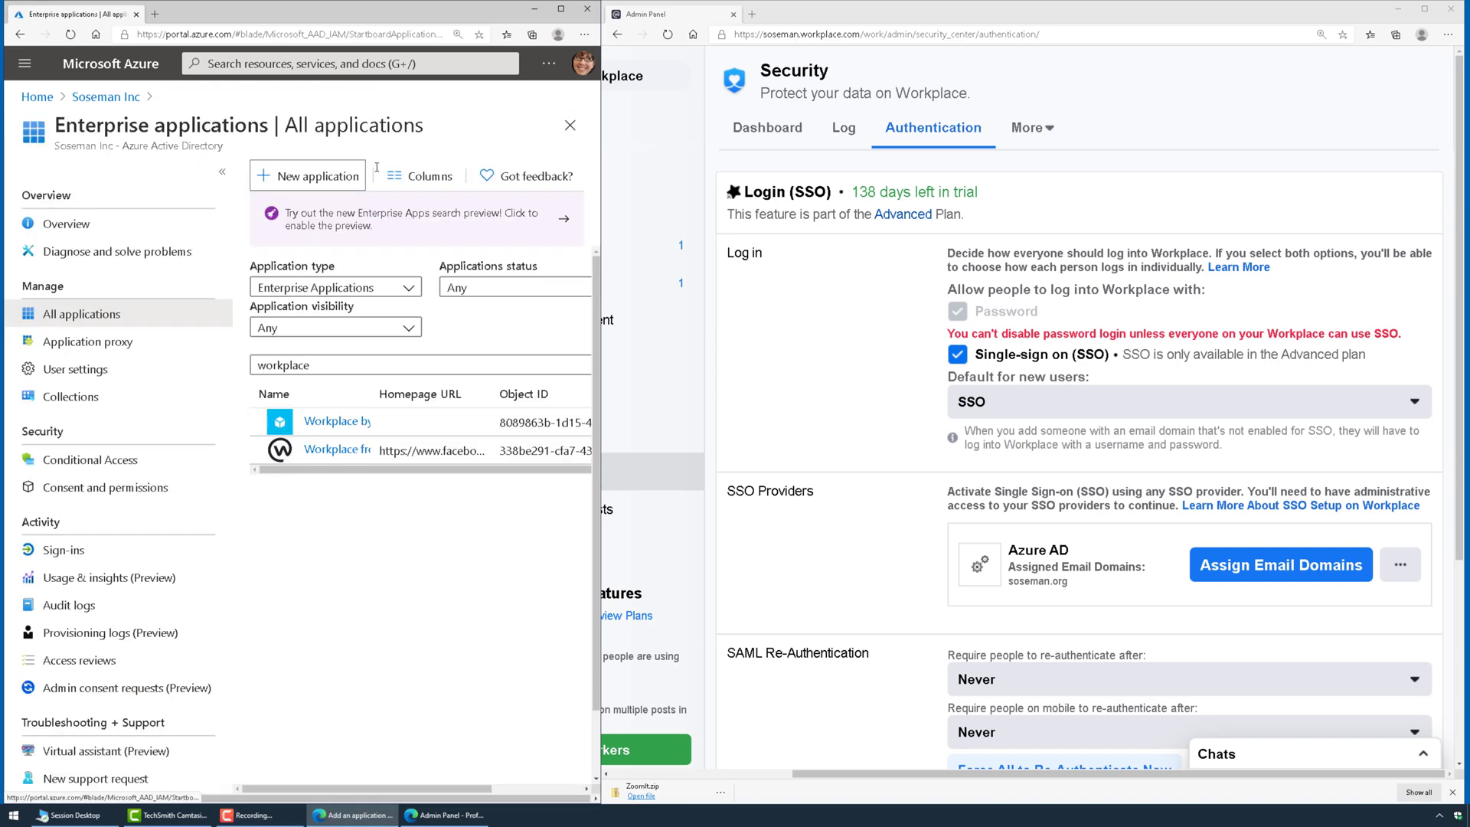
pyautogui.click(365, 452)
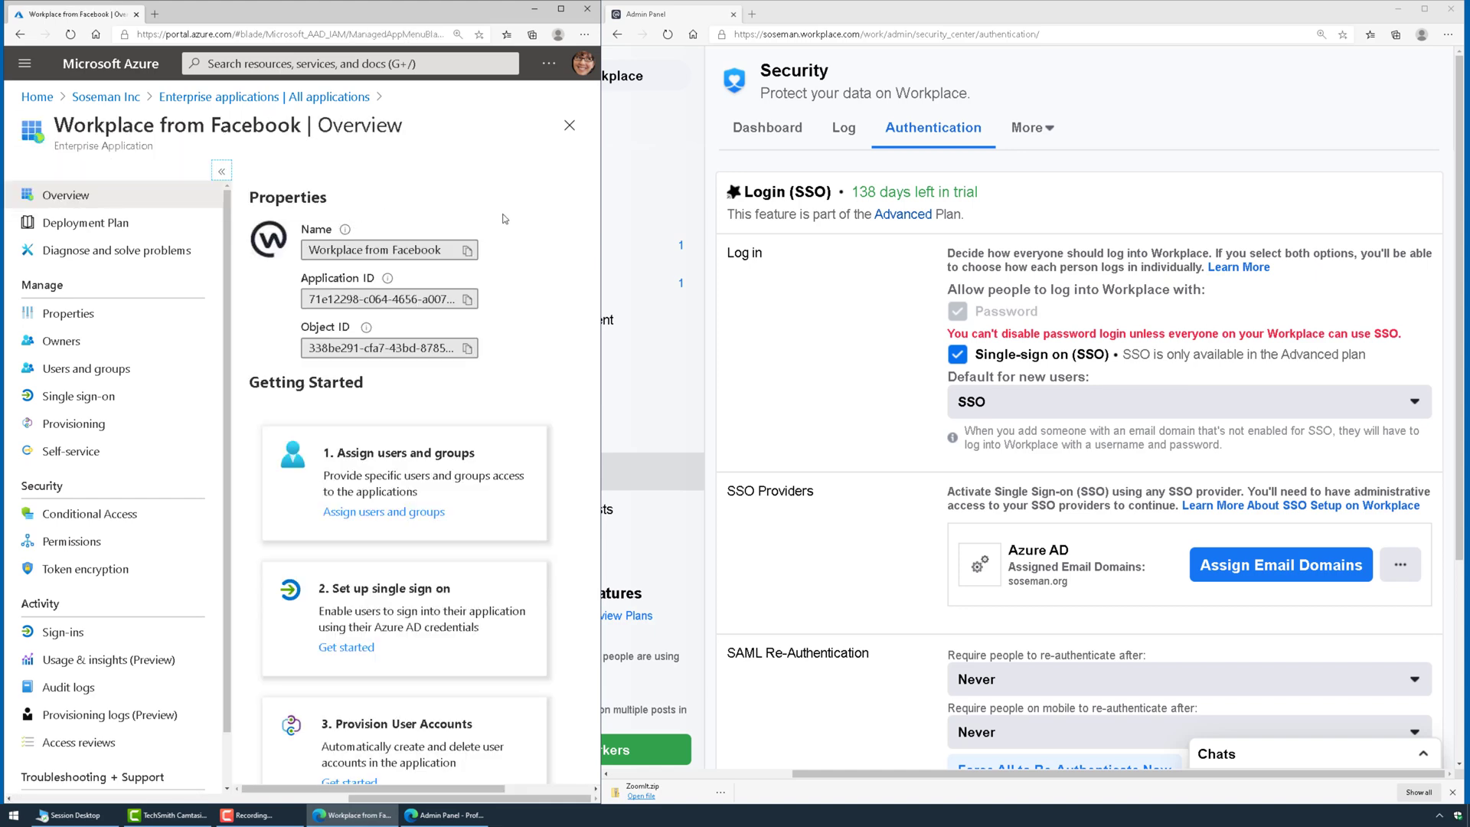
pyautogui.click(106, 399)
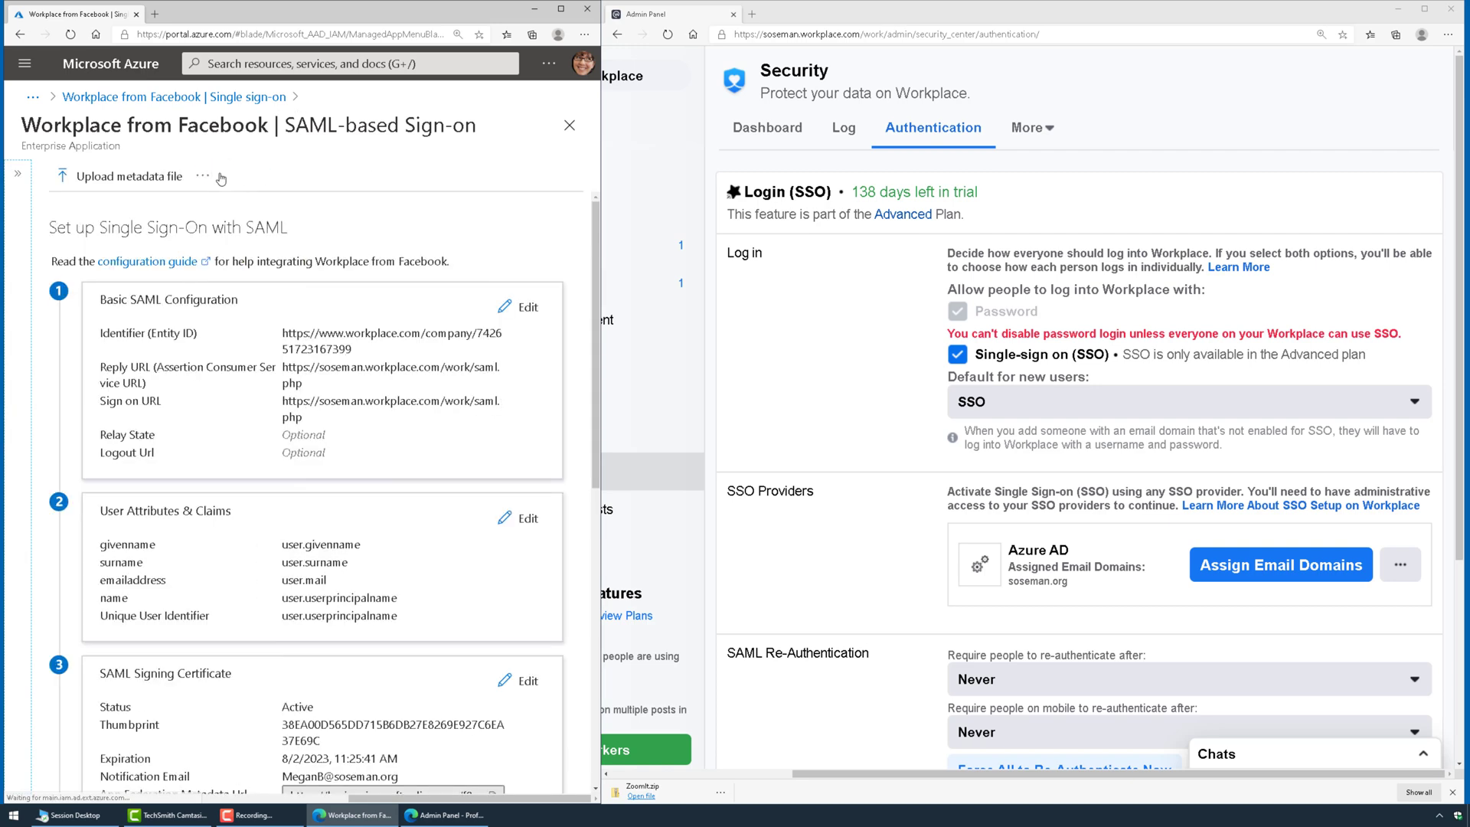
pyautogui.click(536, 315)
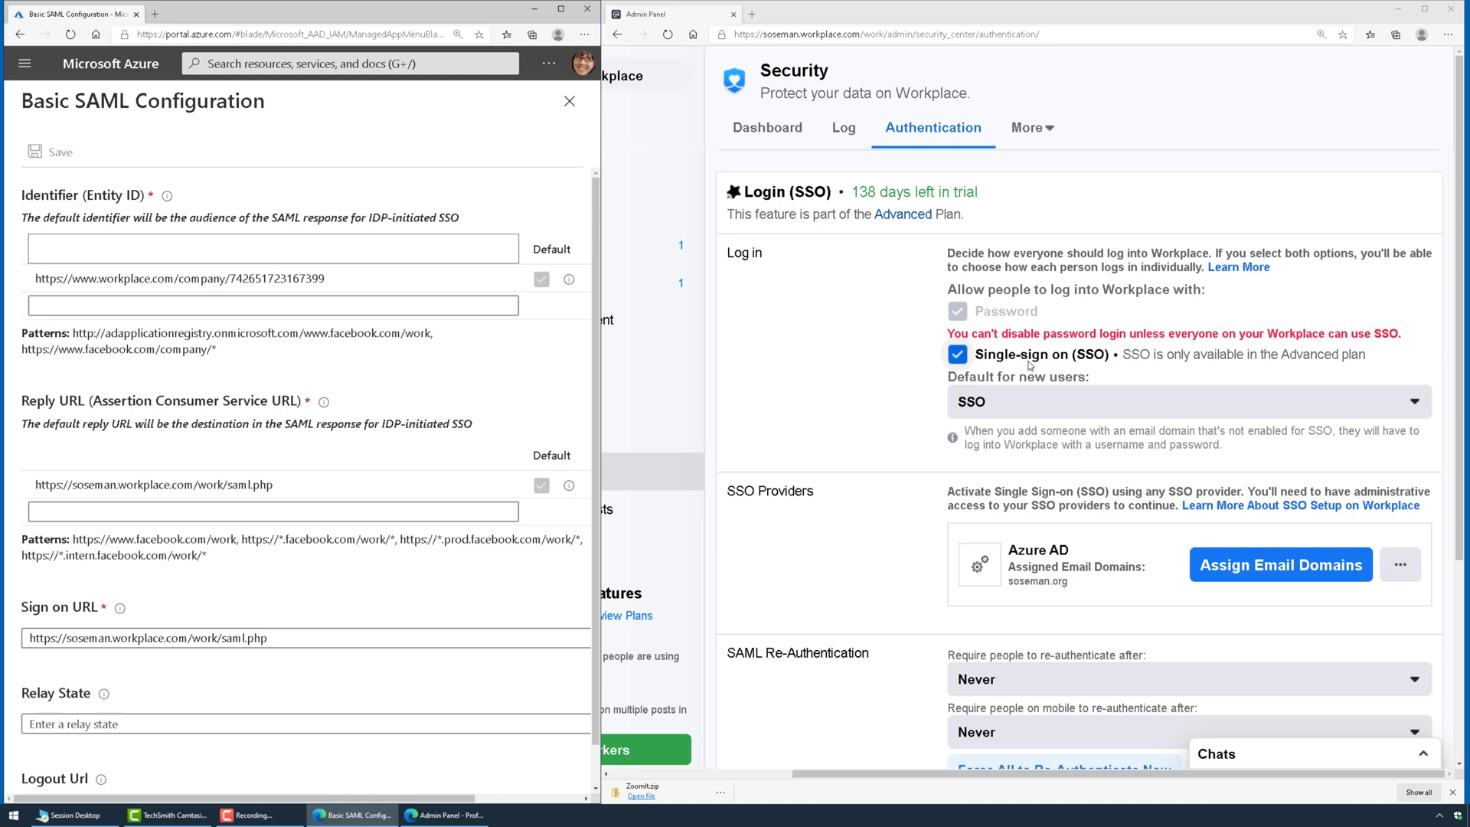
pyautogui.moveTo(947, 777)
pyautogui.mouseDown()
pyautogui.moveTo(835, 781)
pyautogui.moveTo(946, 781)
pyautogui.mouseUp()
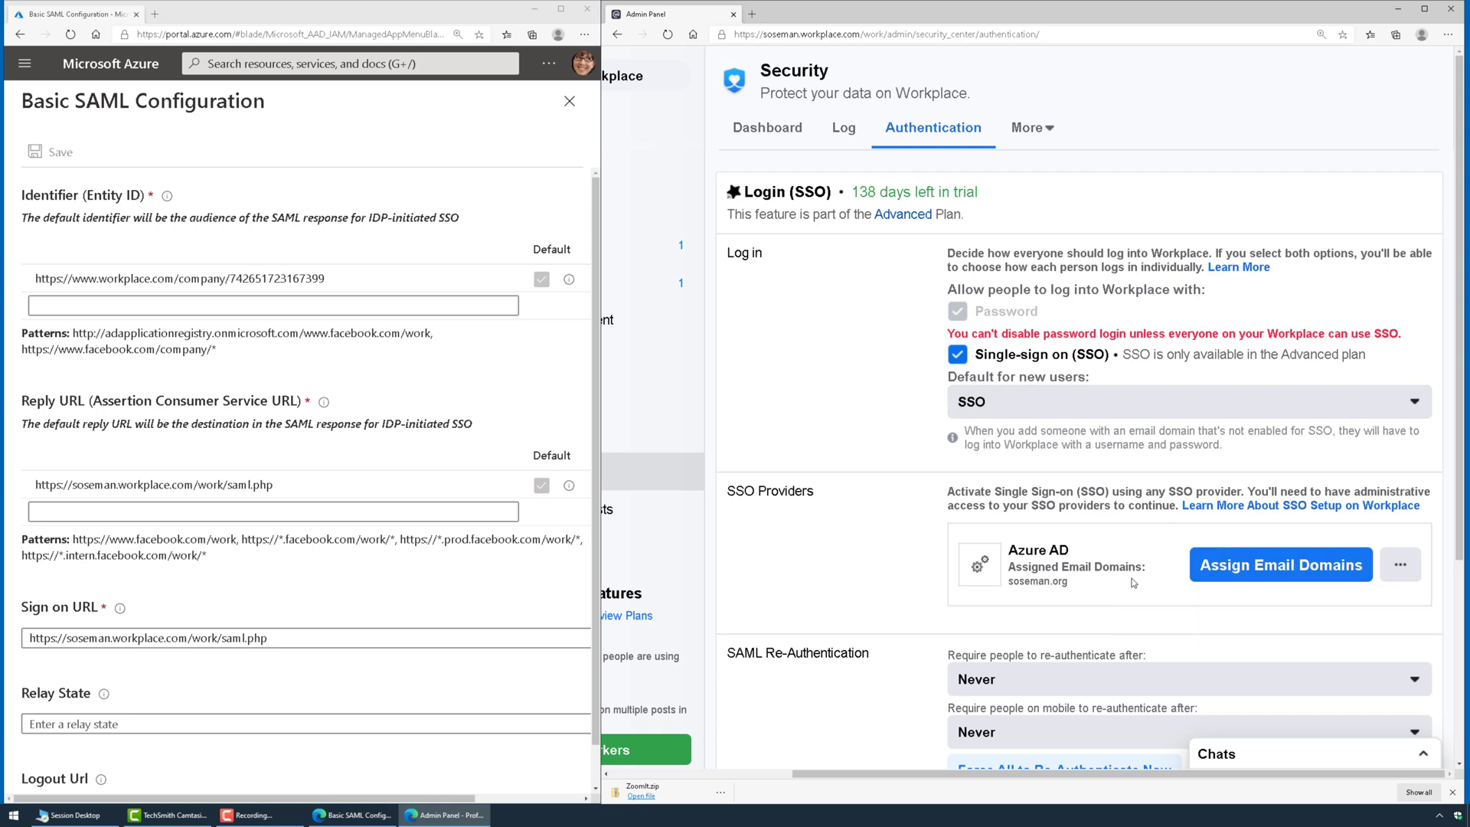
# - Open Azure AD's SSO preferences in Workplace and compare its Audience URL with Azure's identifier
pyautogui.click(1402, 567)
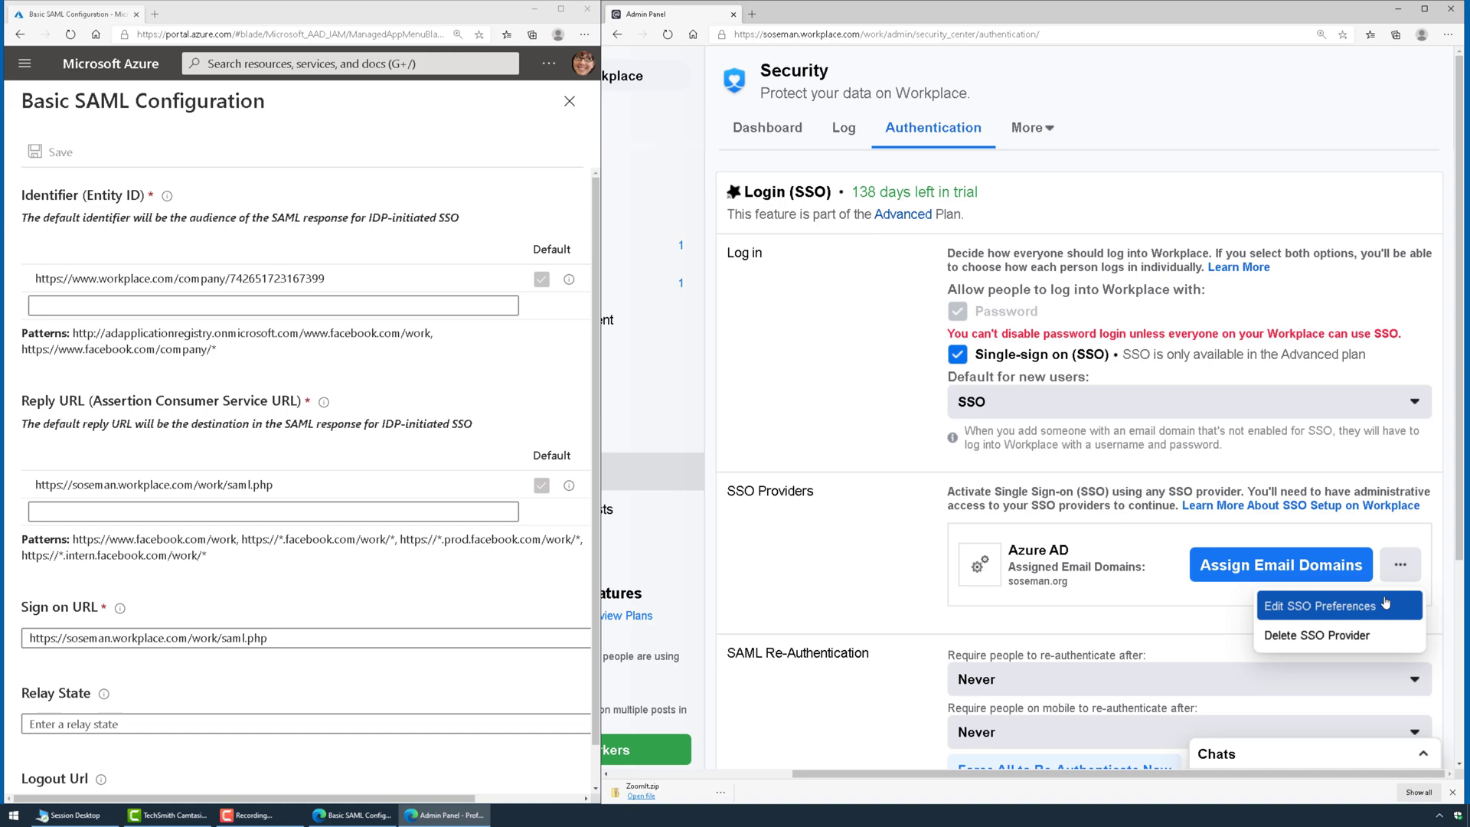
pyautogui.click(1385, 603)
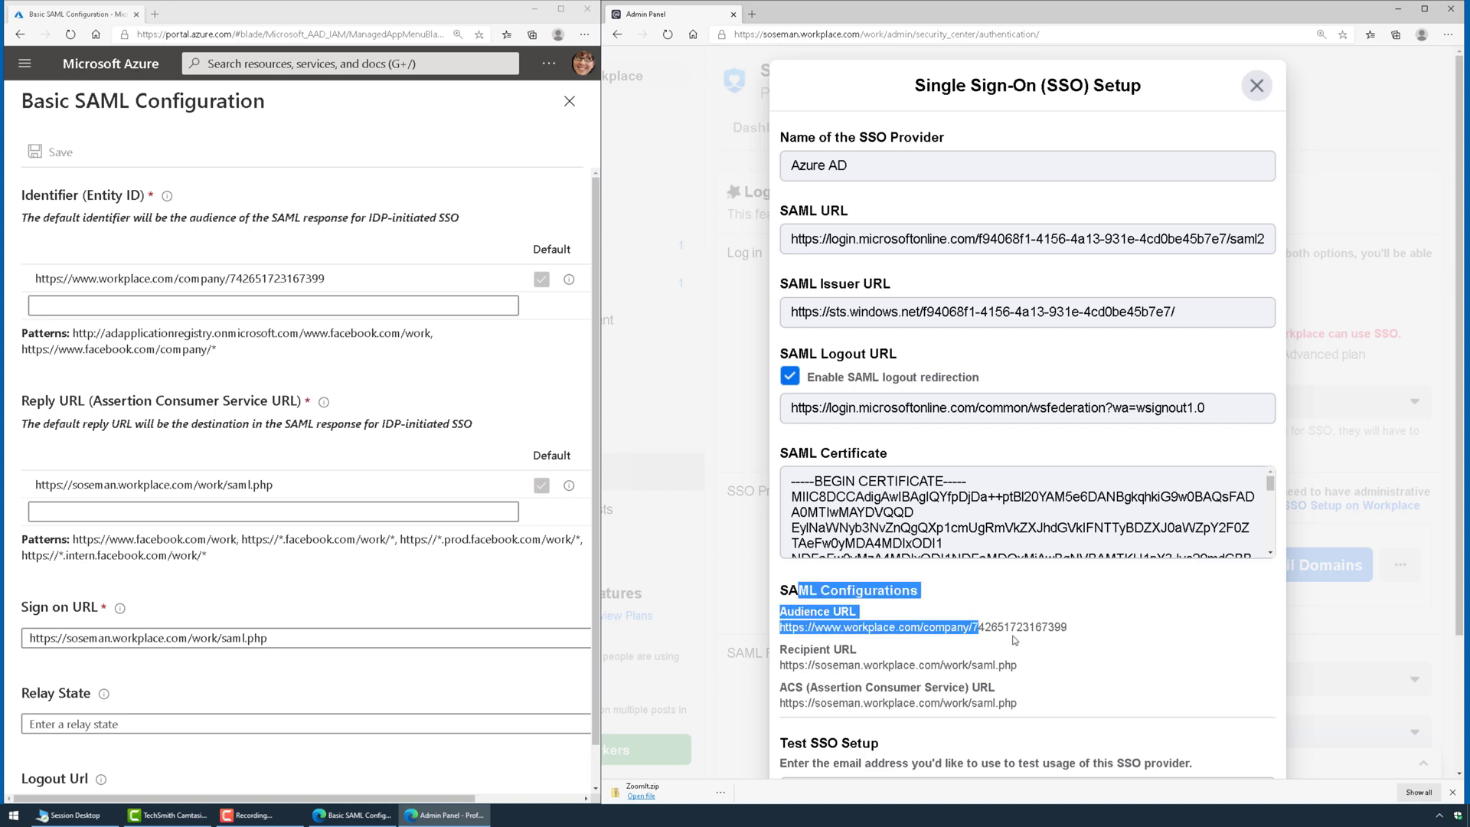
pyautogui.moveTo(800, 590); pyautogui.dragTo(1034, 704)
pyautogui.click(1051, 705)
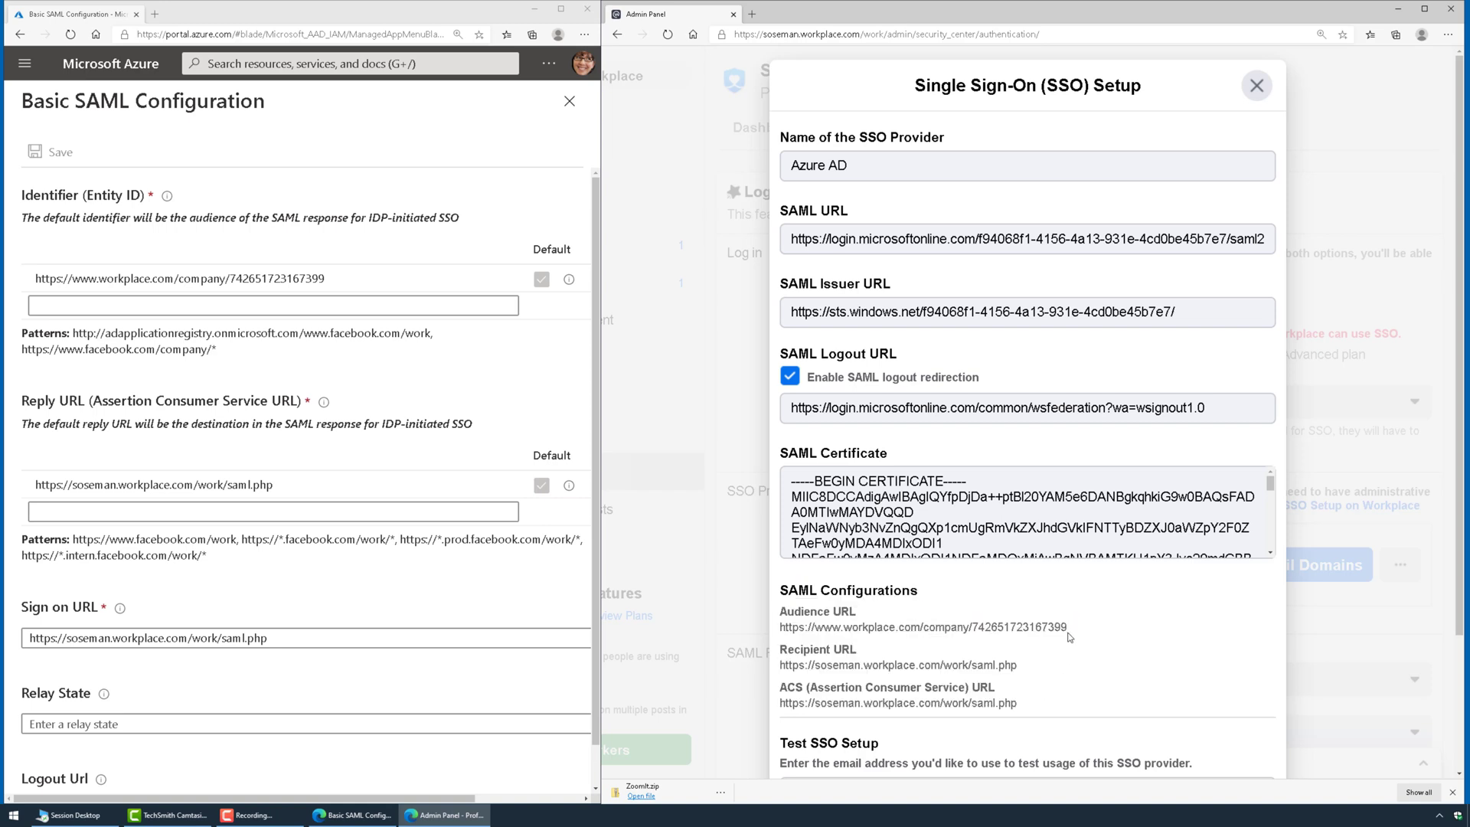
pyautogui.moveTo(1068, 629); pyautogui.dragTo(792, 627)
pyautogui.click(782, 571)
pyautogui.click(196, 282)
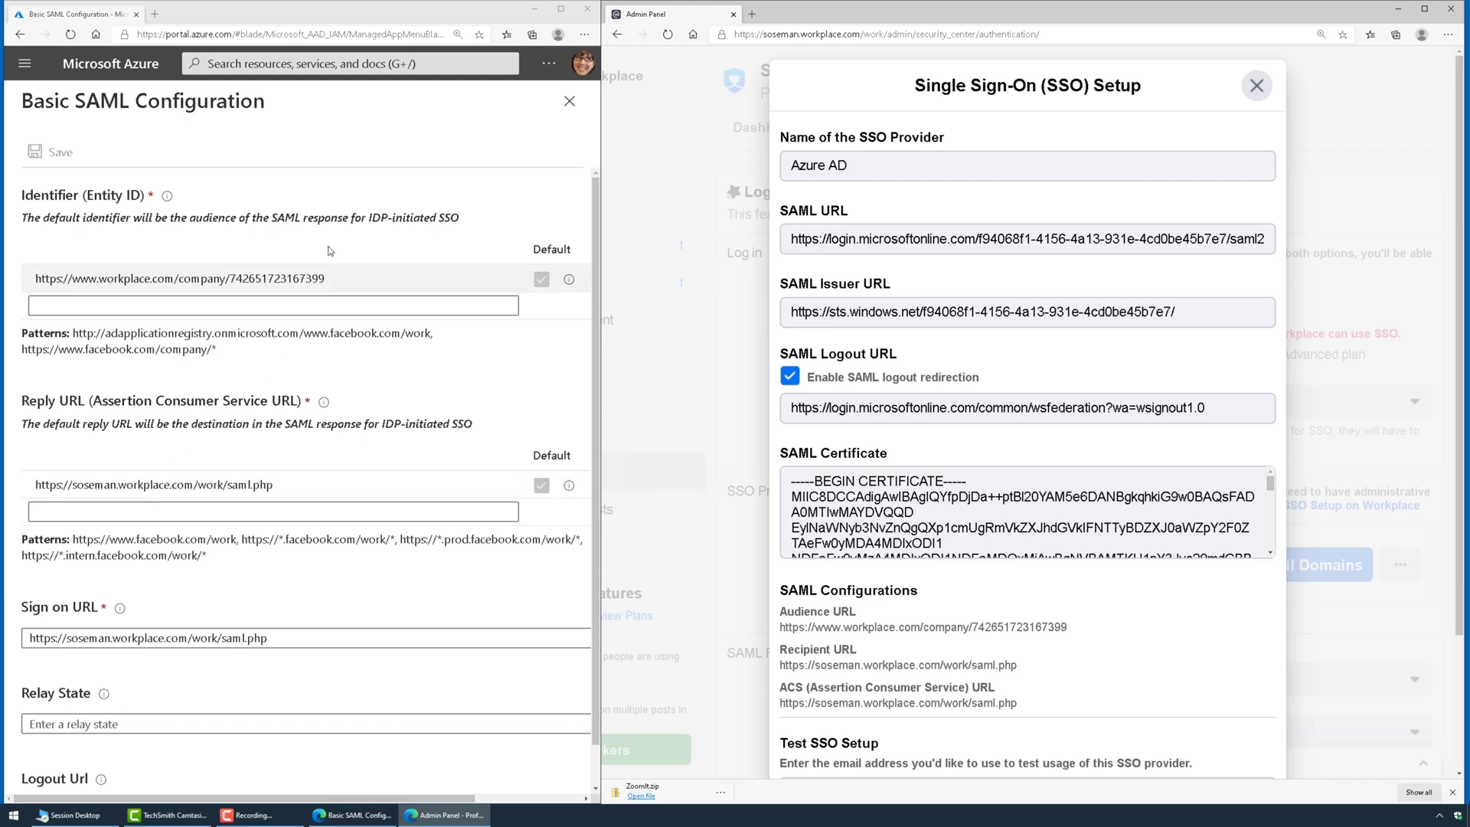
# - Close Basic SAML Configuration and inspect the SAML certificate in Workplace's SSO setup
pyautogui.click(567, 104)
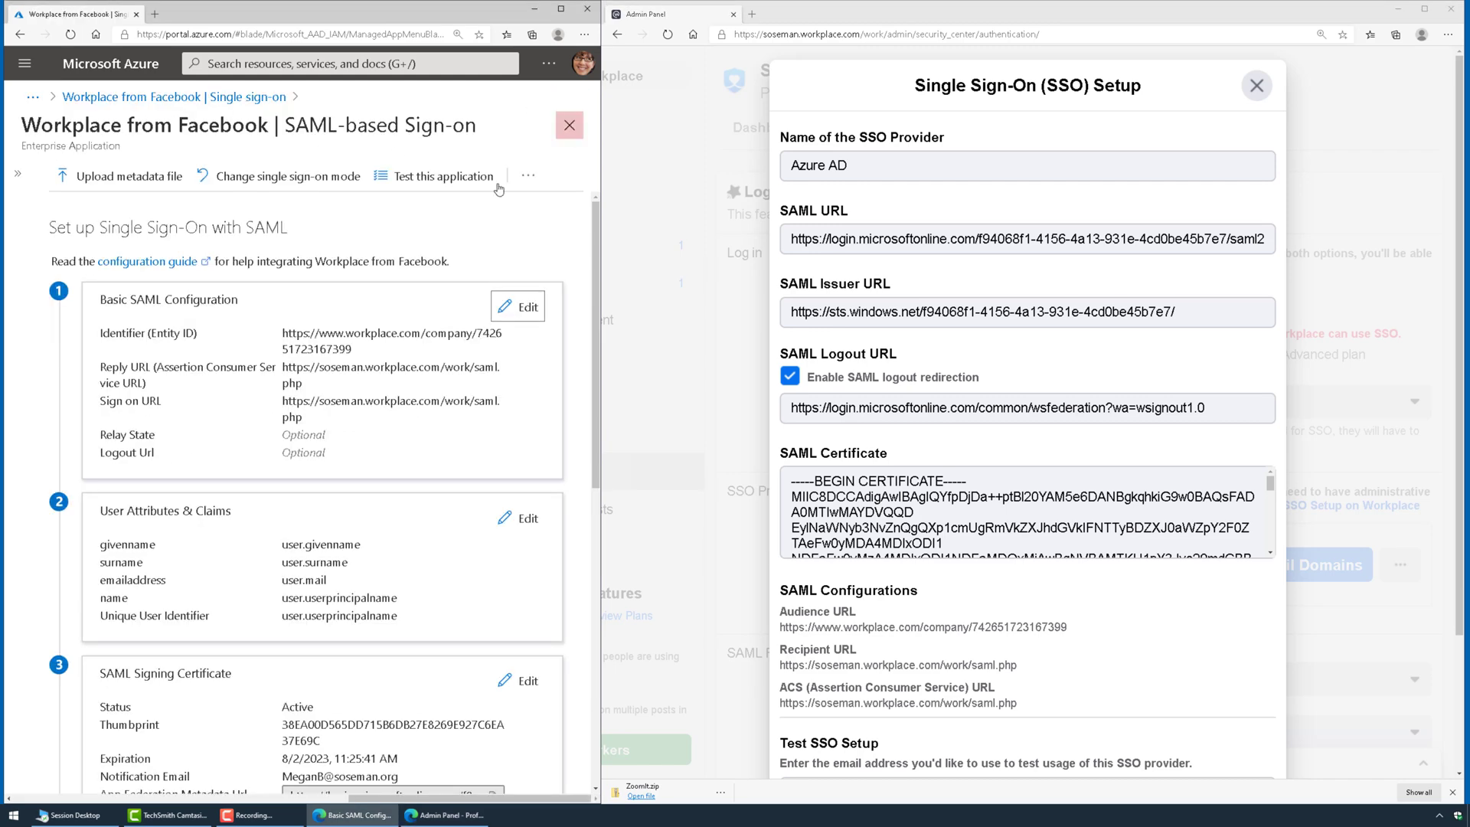
pyautogui.scroll(-3, 348, 449)
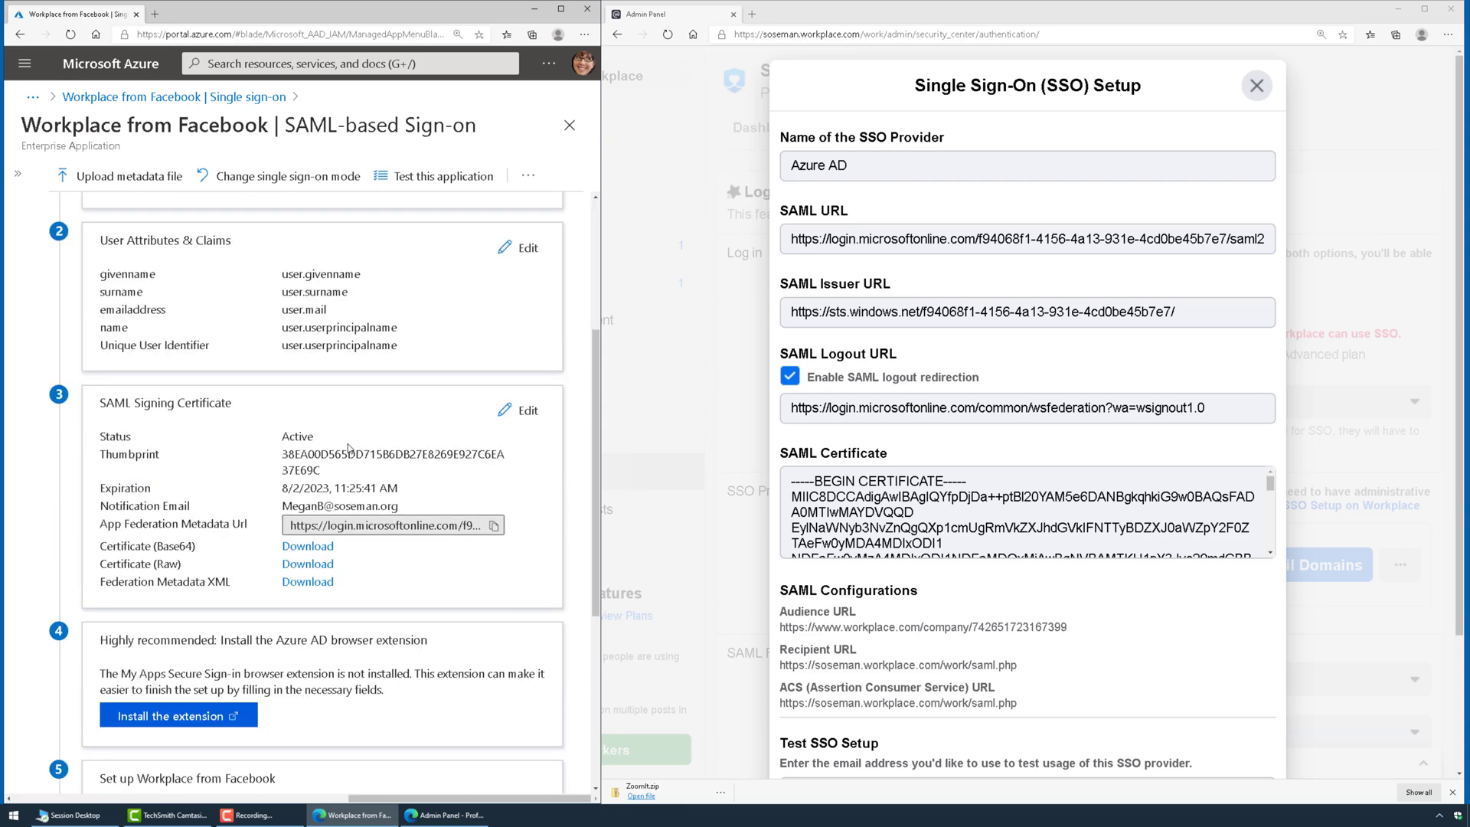
pyautogui.scroll(-2, 348, 449)
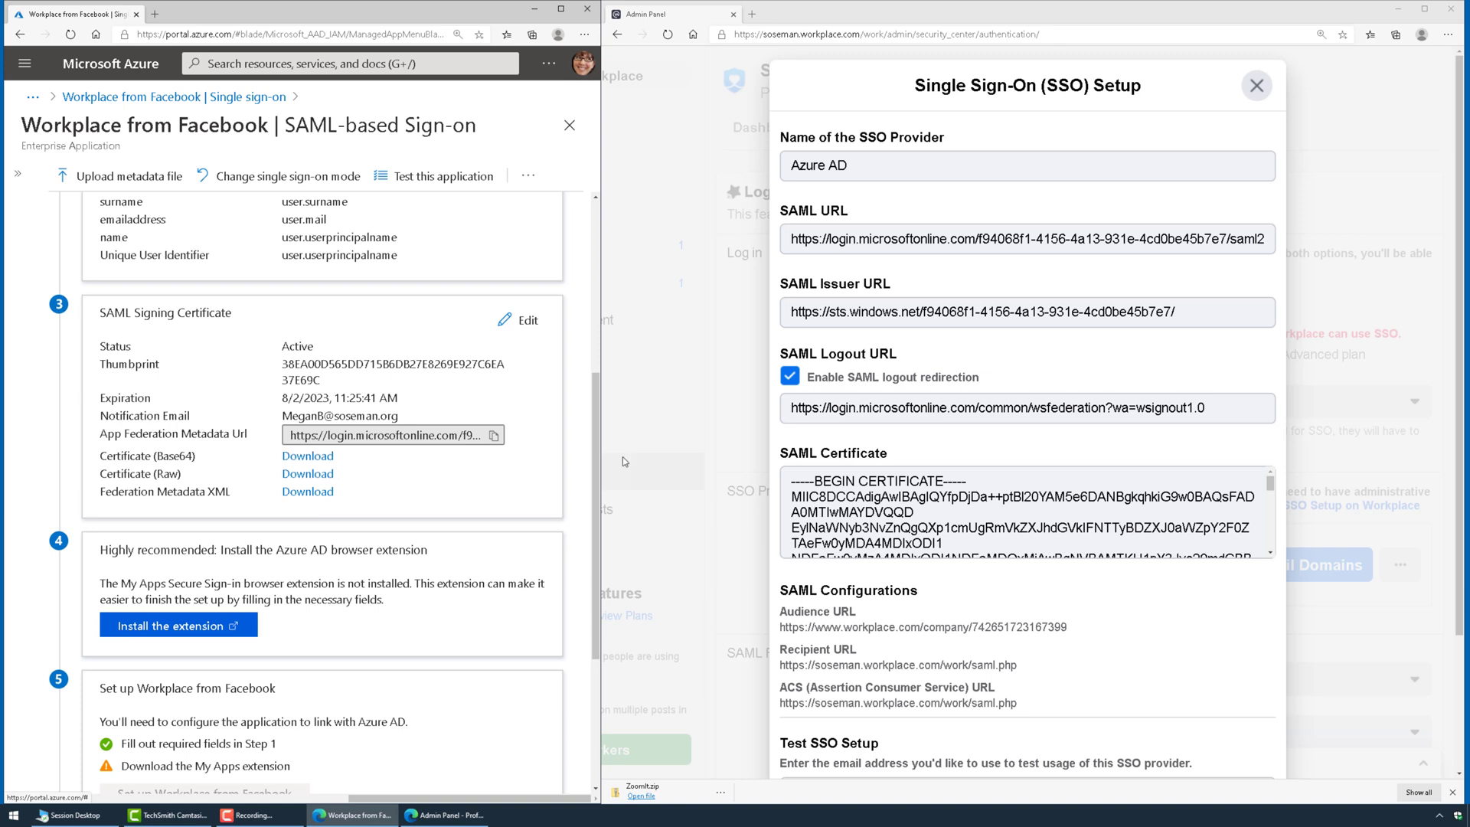
pyautogui.click(903, 551)
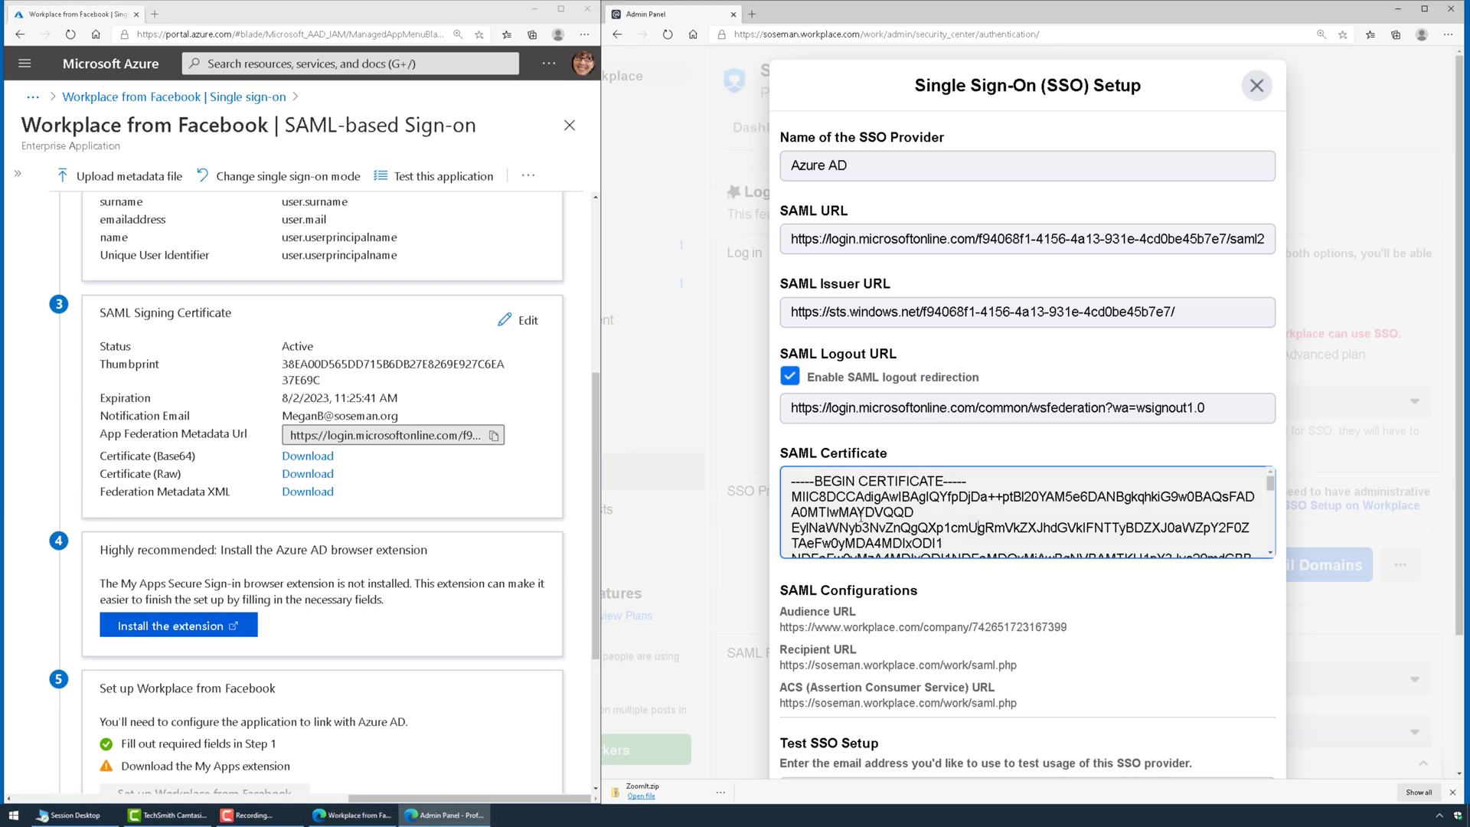
pyautogui.moveTo(805, 481); pyautogui.dragTo(969, 519)
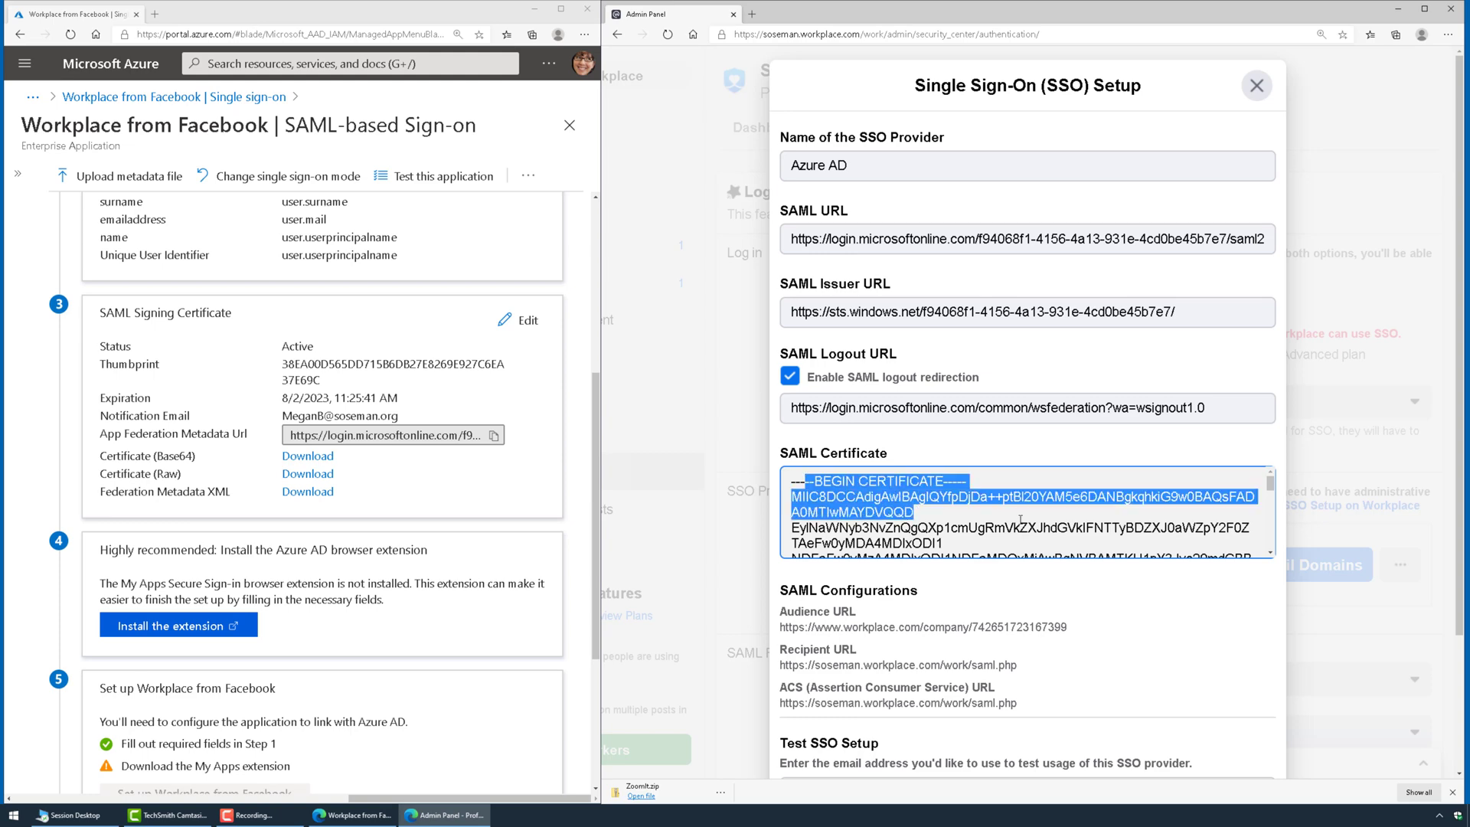
pyautogui.click(969, 521)
pyautogui.scroll(-3, 365, 567)
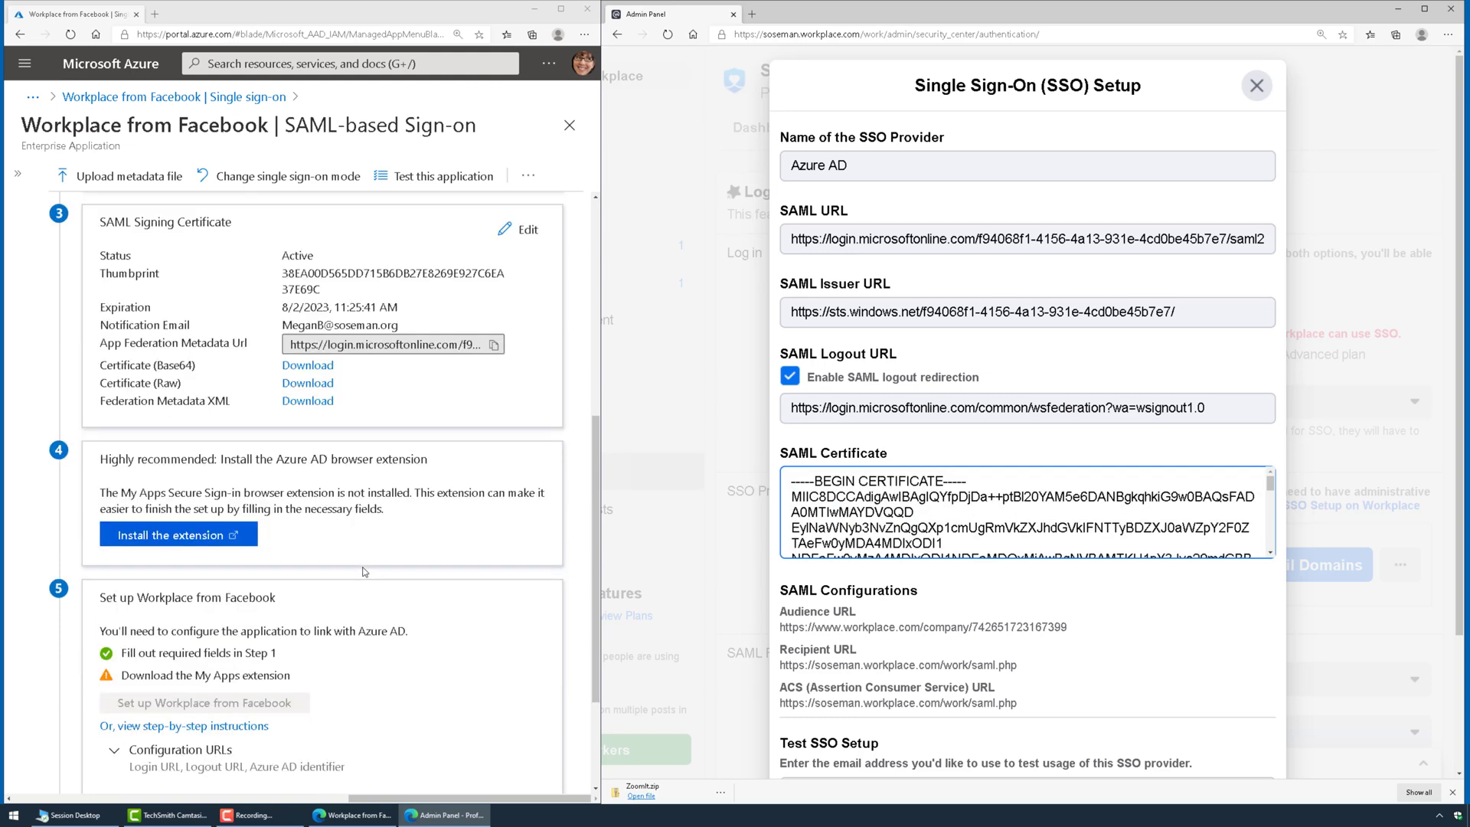
# - Copy Azure's Login URL and compare the SAML Issuer and Logout URLs with Workplace
pyautogui.click(201, 580)
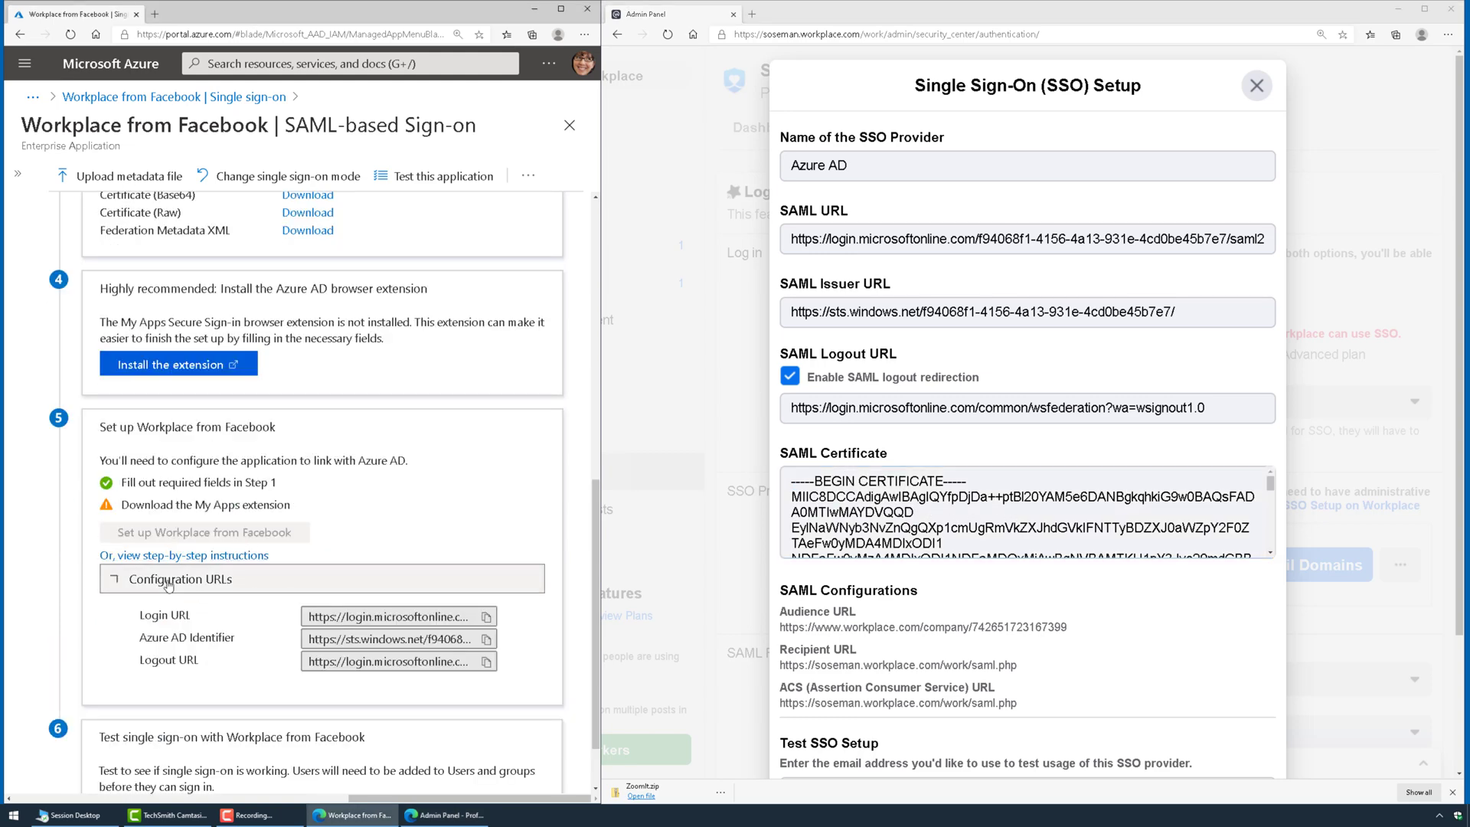
pyautogui.scroll(-1, 199, 531)
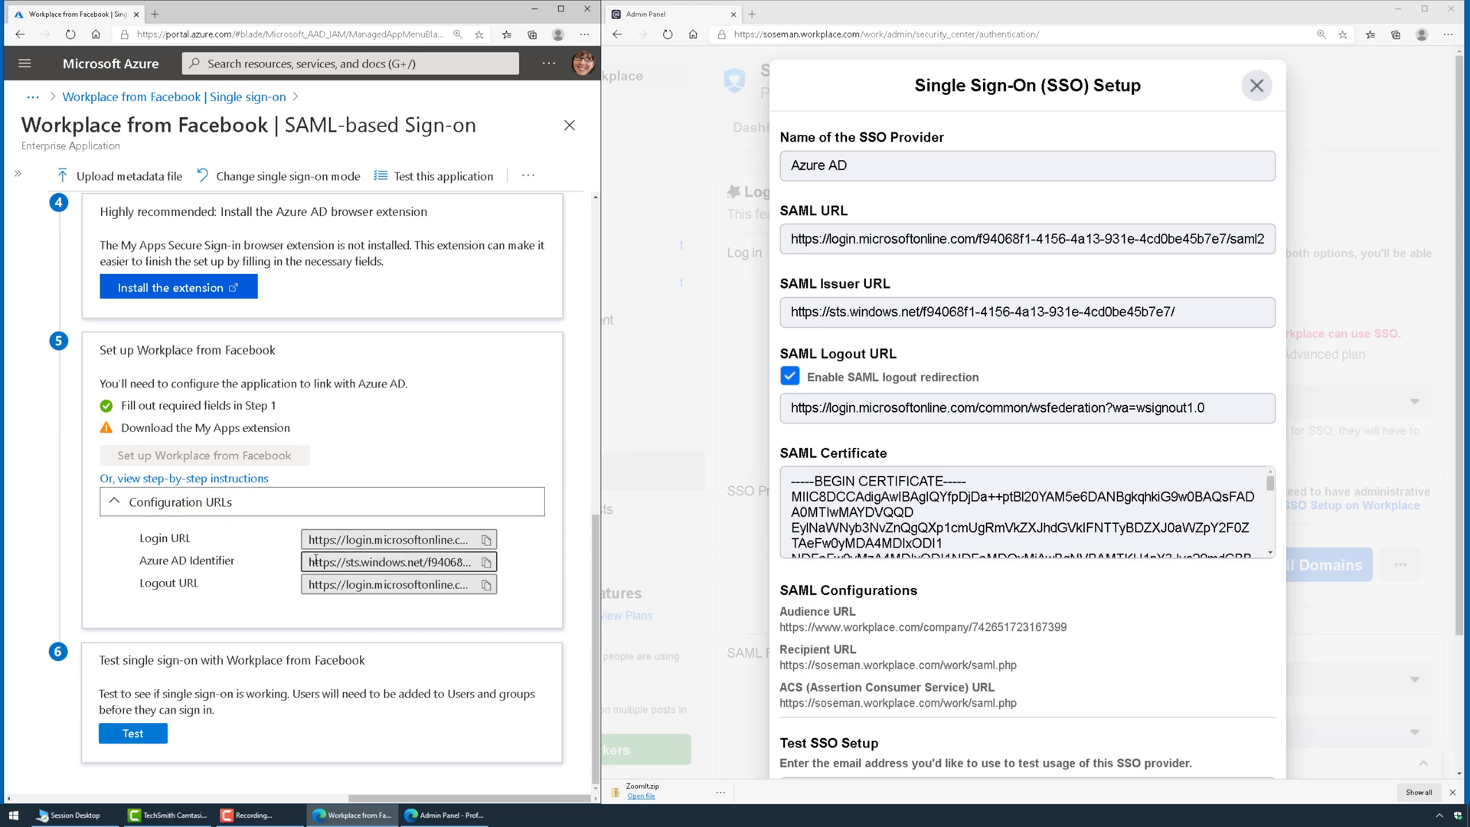
pyautogui.click(486, 539)
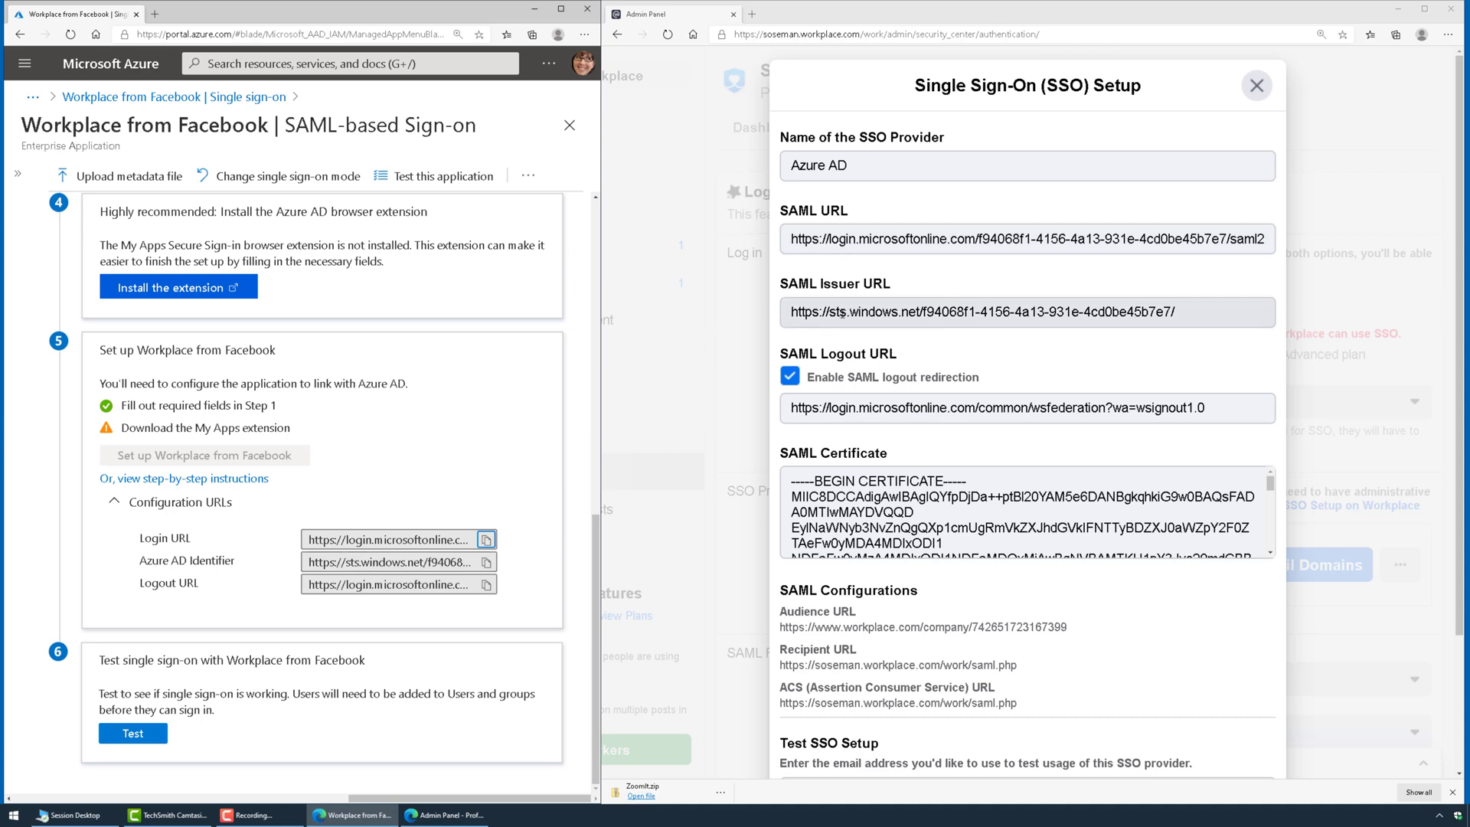
pyautogui.moveTo(810, 312); pyautogui.dragTo(967, 311)
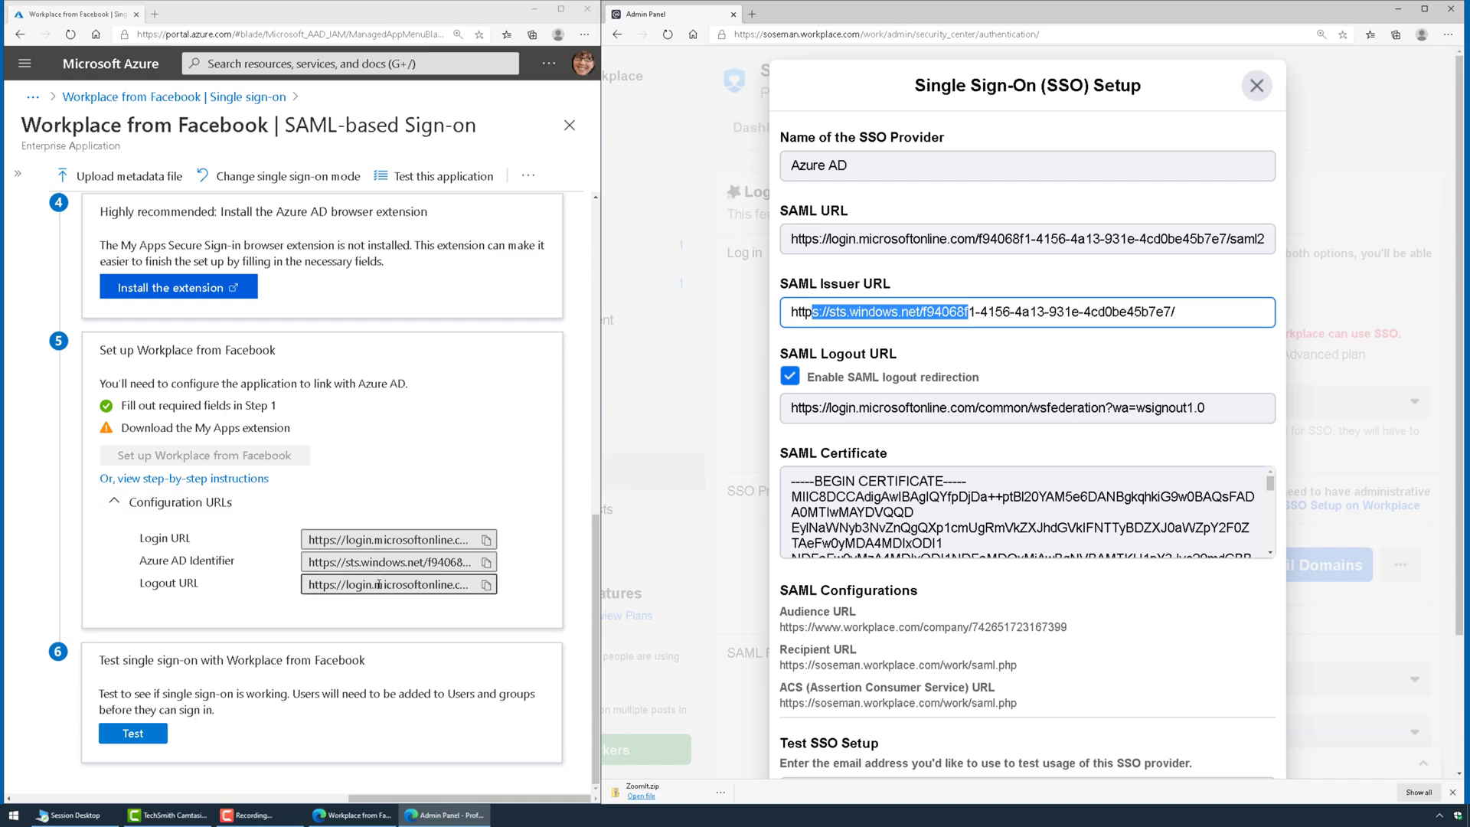
pyautogui.moveTo(821, 407); pyautogui.dragTo(1066, 408)
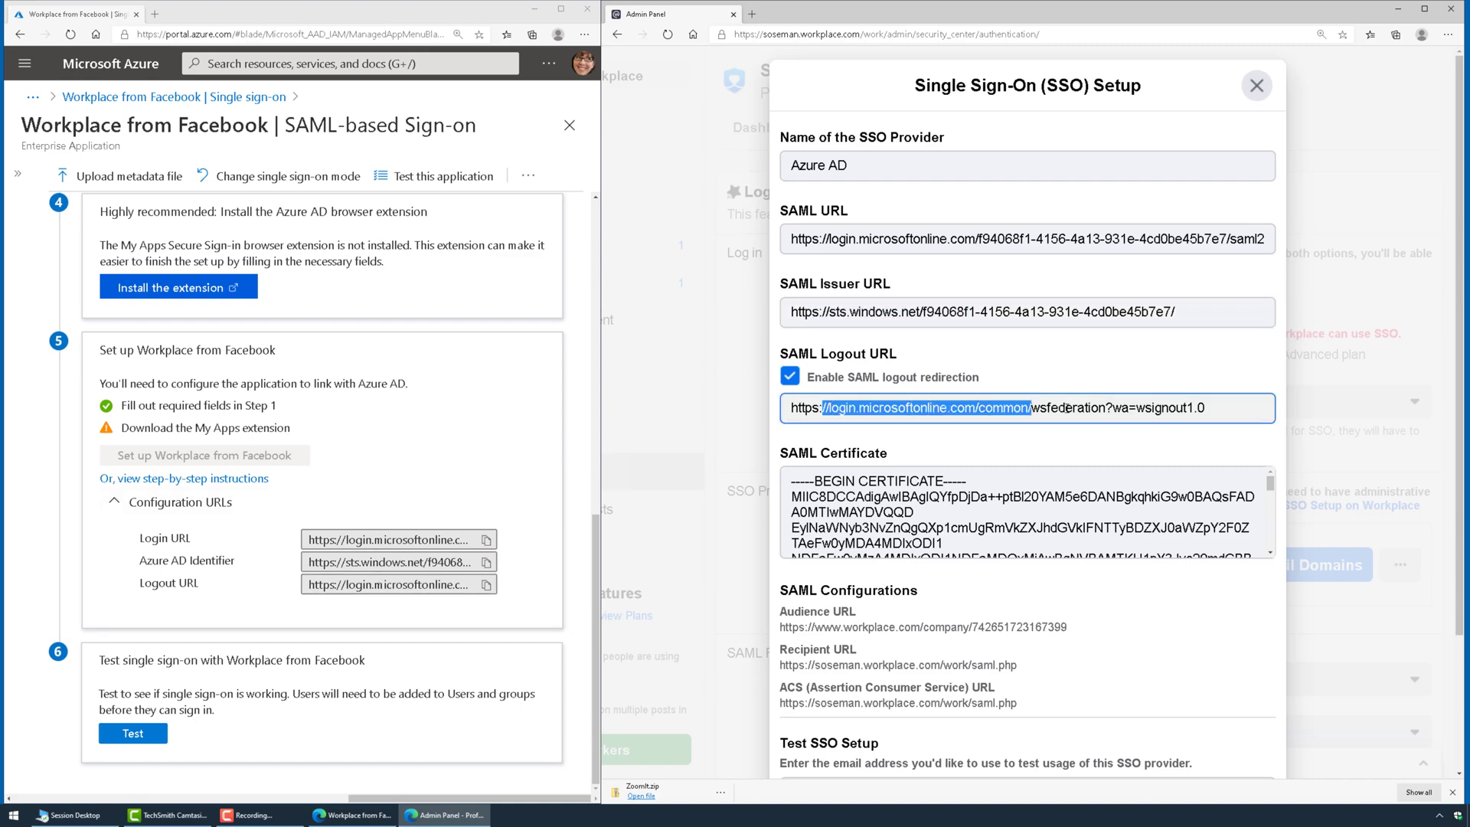
pyautogui.click(1067, 409)
pyautogui.scroll(-2, 1083, 599)
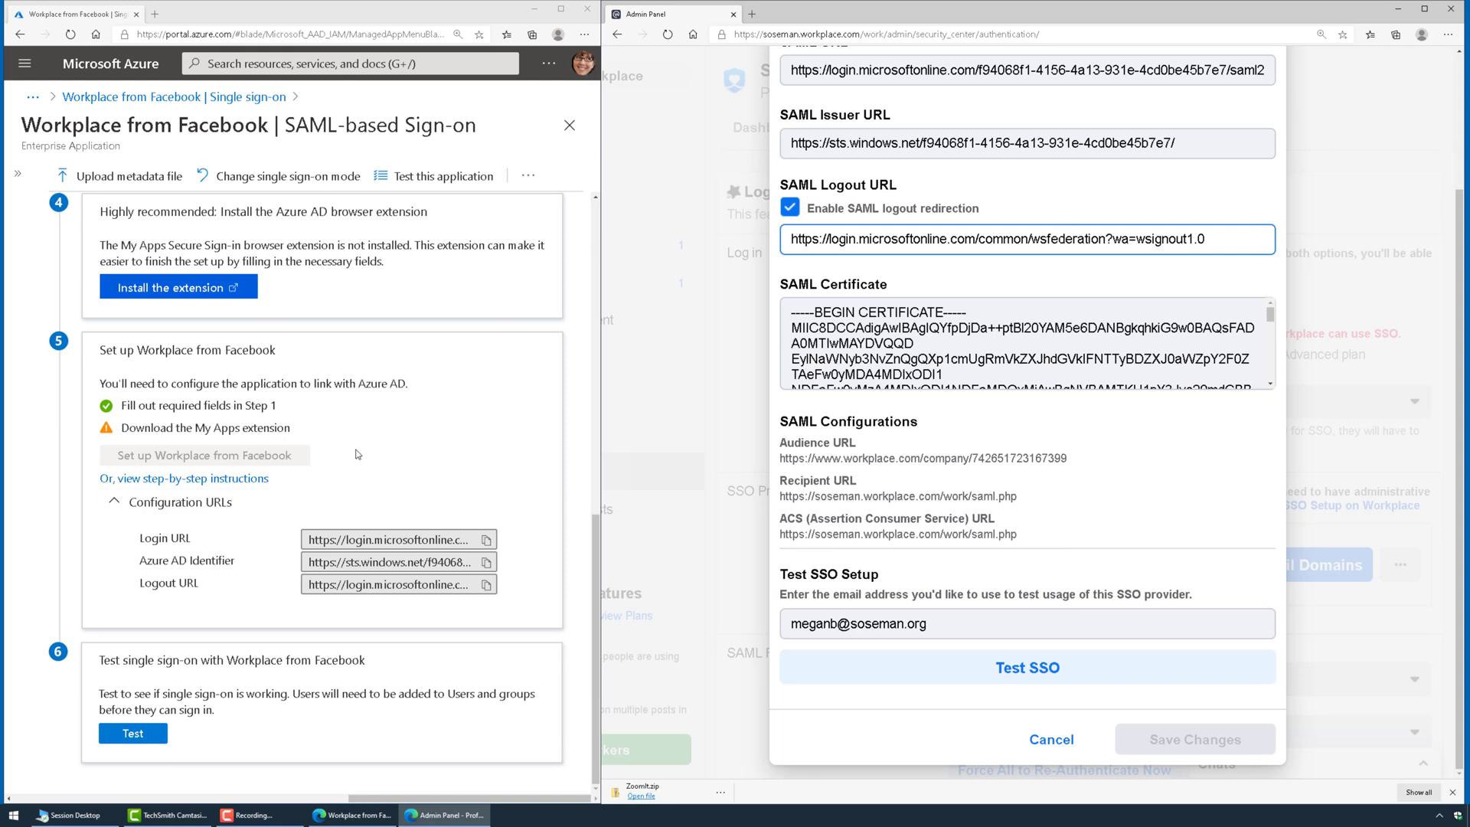
# - Test the Azure AD SSO setup, then close the test window and setup dialog
pyautogui.click(1033, 672)
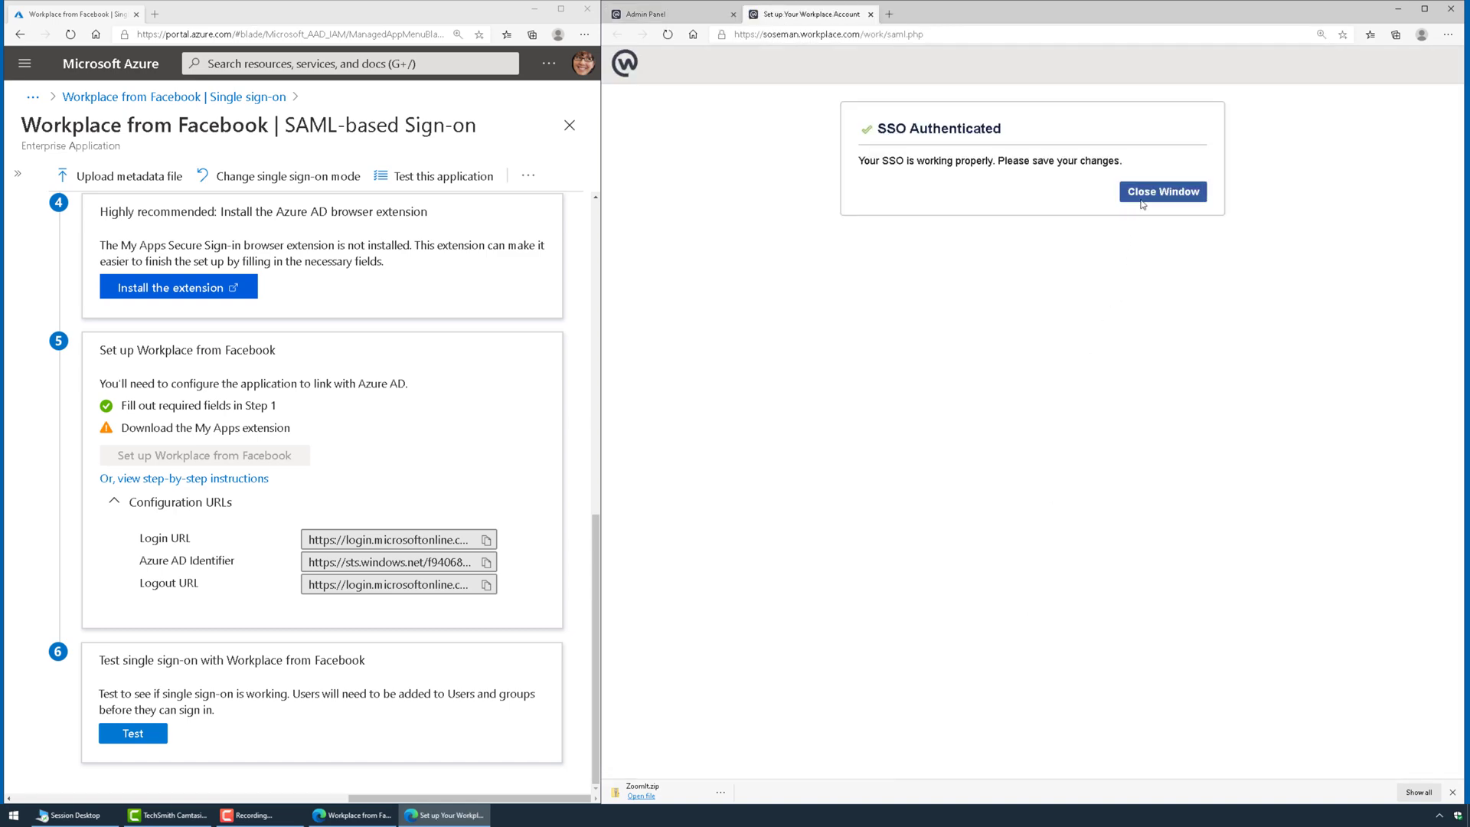
pyautogui.click(1194, 192)
pyautogui.scroll(3, 1108, 662)
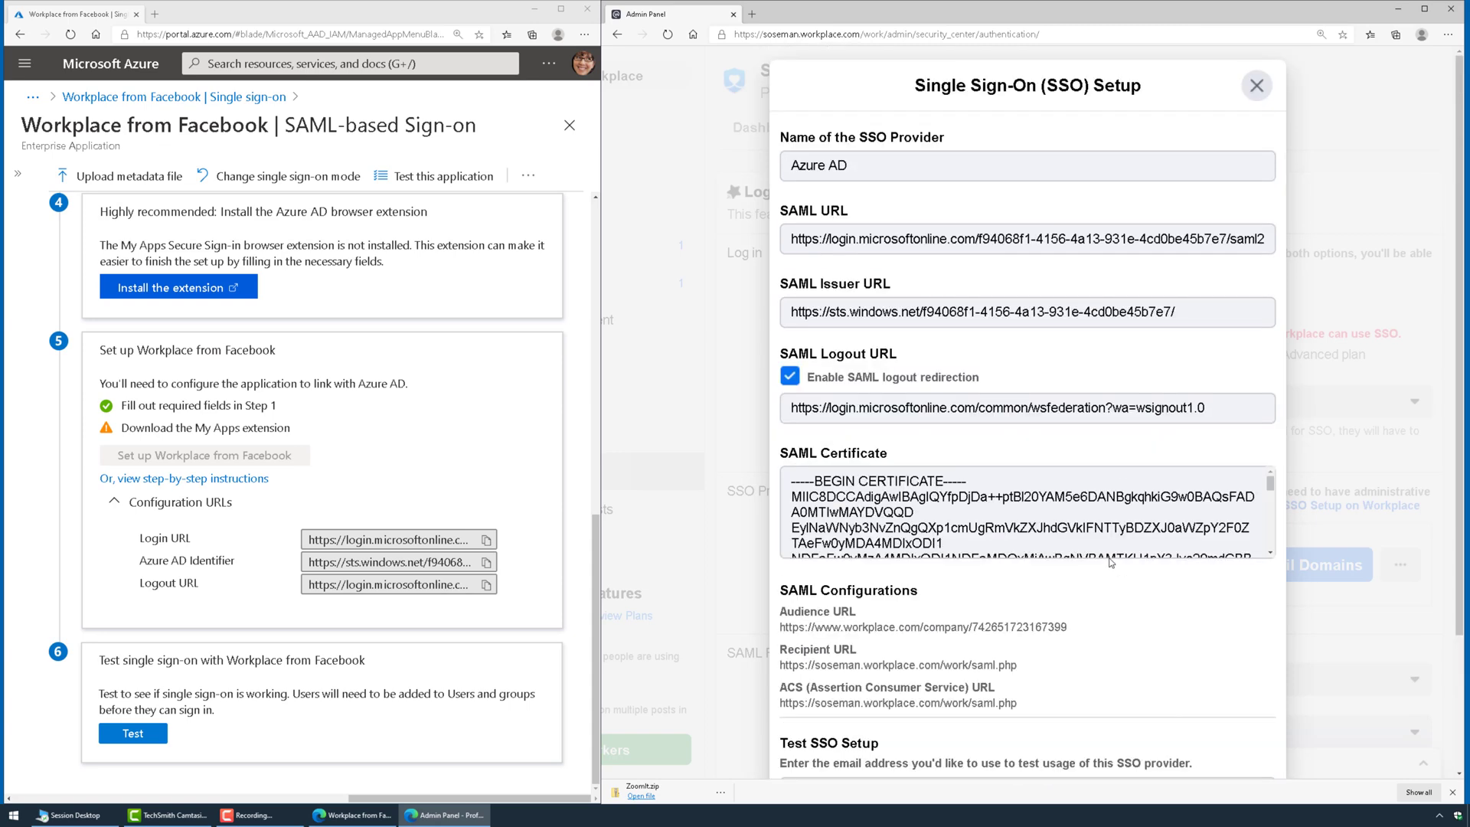
pyautogui.scroll(-5, 1108, 725)
pyautogui.click(1062, 750)
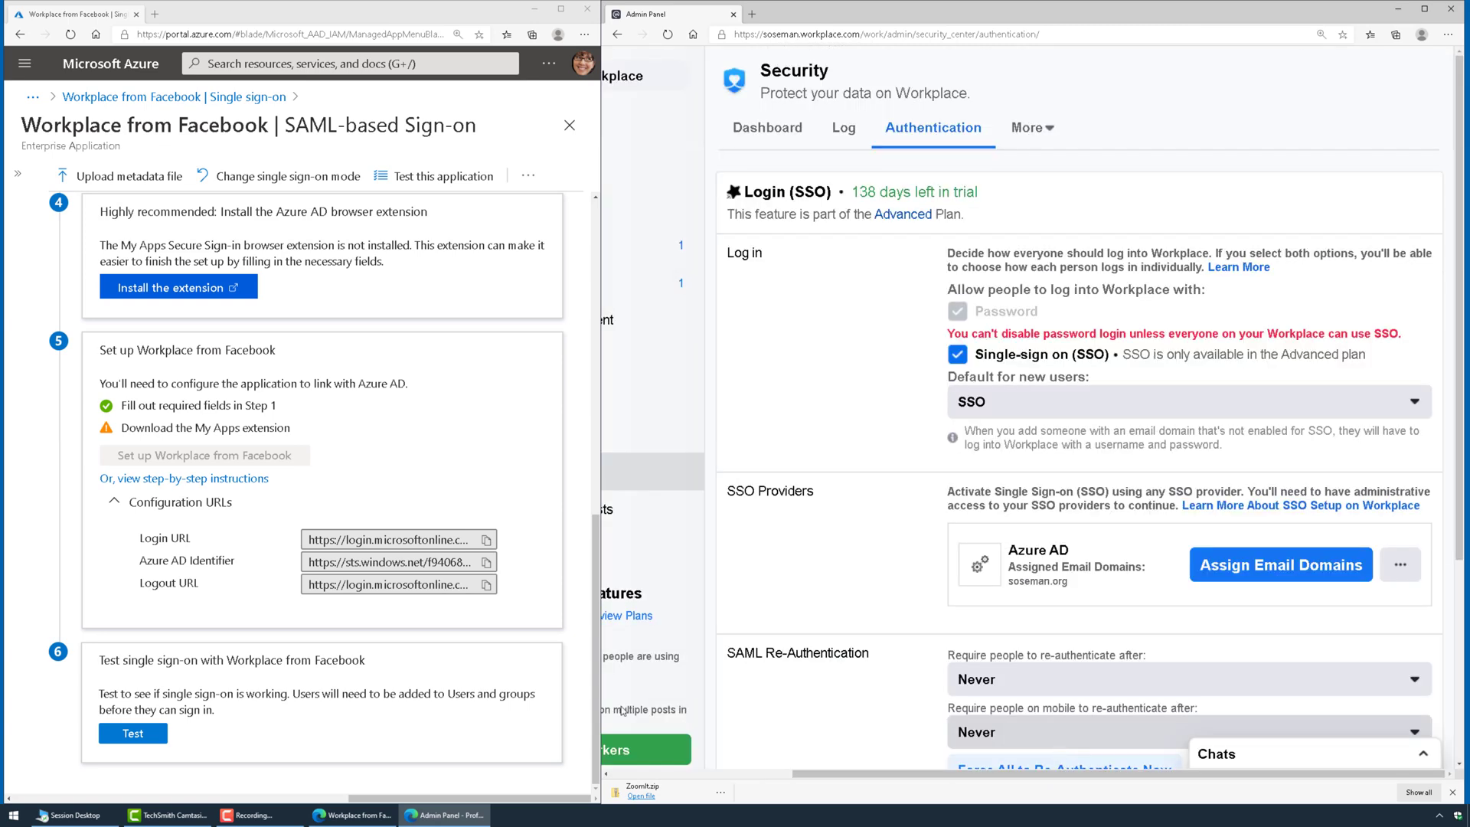
# - Show Workplace from Facebook's assigned users and groups: Megan Bowen and Workplace_Acces
pyautogui.click(571, 129)
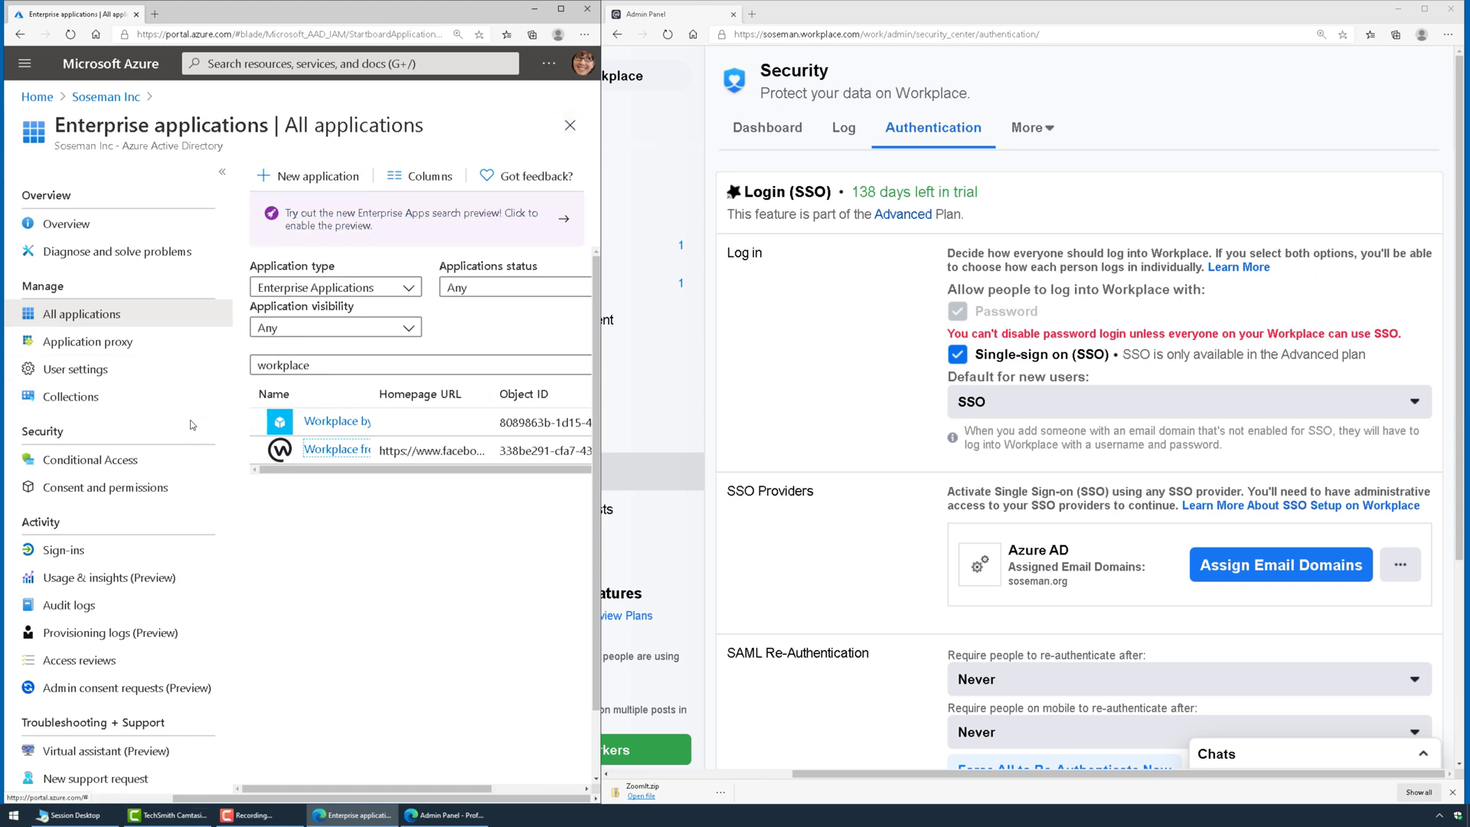
pyautogui.click(338, 450)
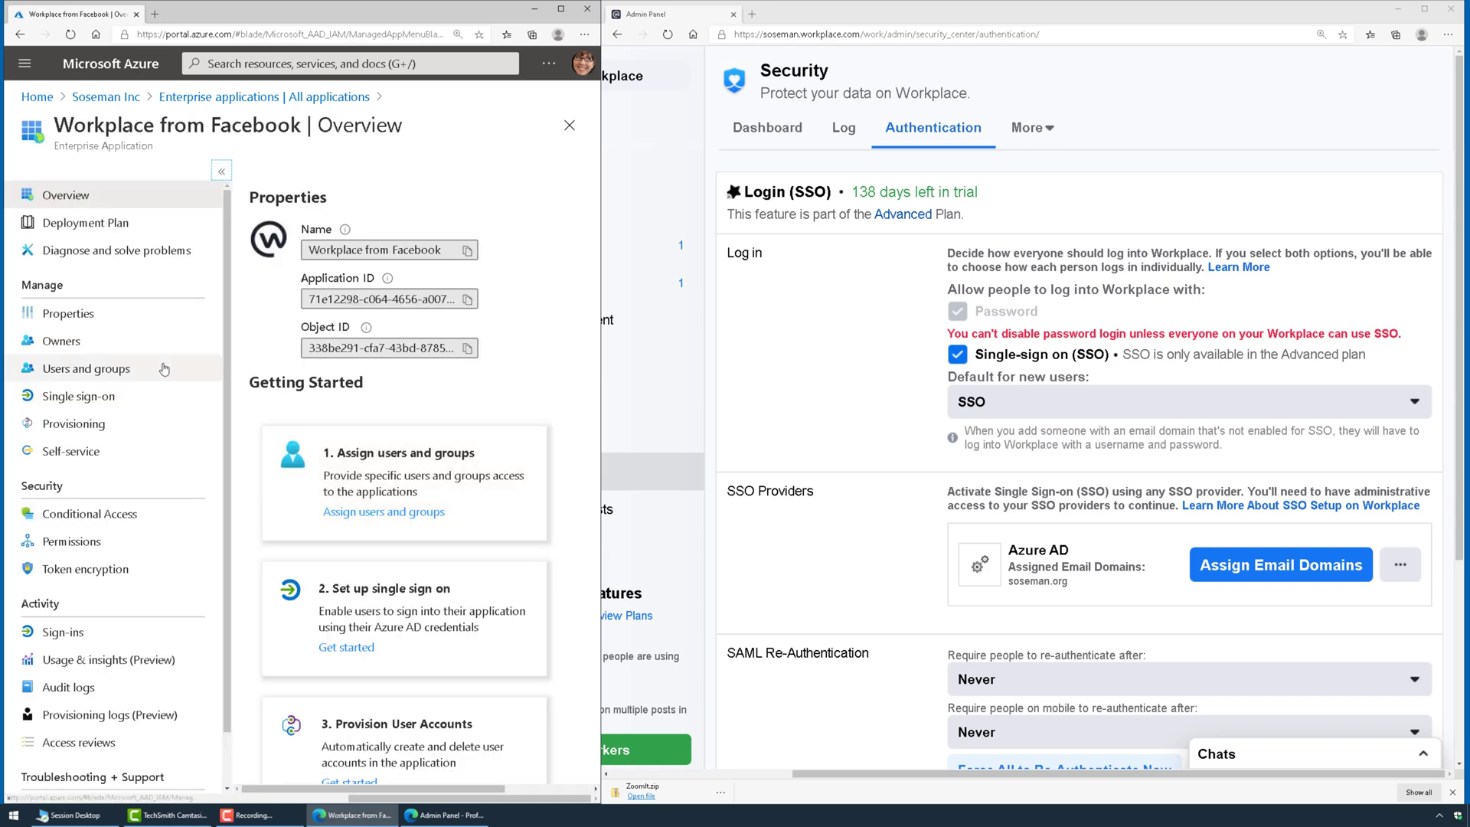
pyautogui.click(163, 369)
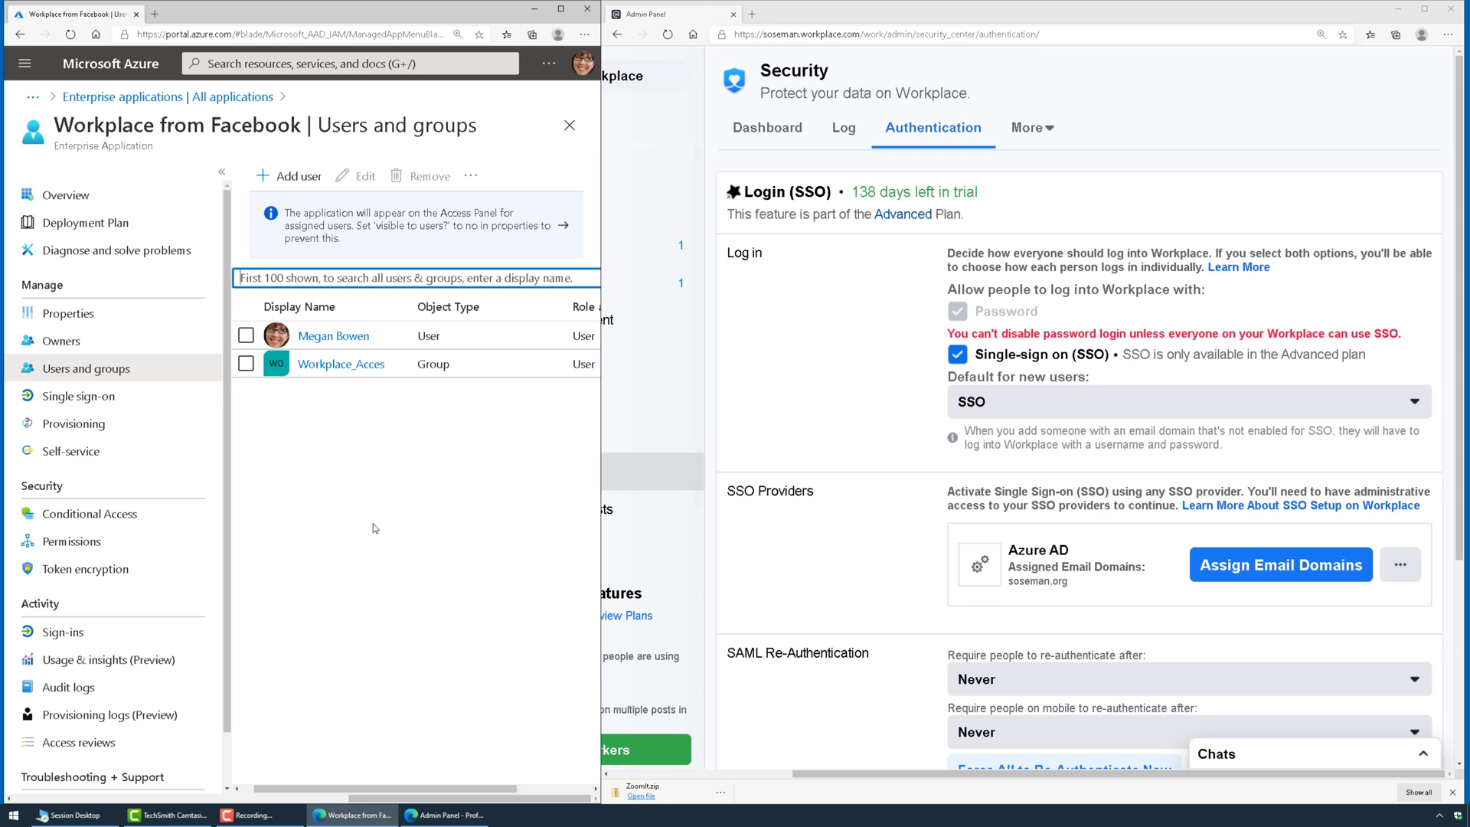
# - Launch Workplace from Facebook from myapps.microsoft.com in a new browser tab
pyautogui.click(154, 15)
pyautogui.write('myapps.microsoft.com')
pyautogui.press('Return')
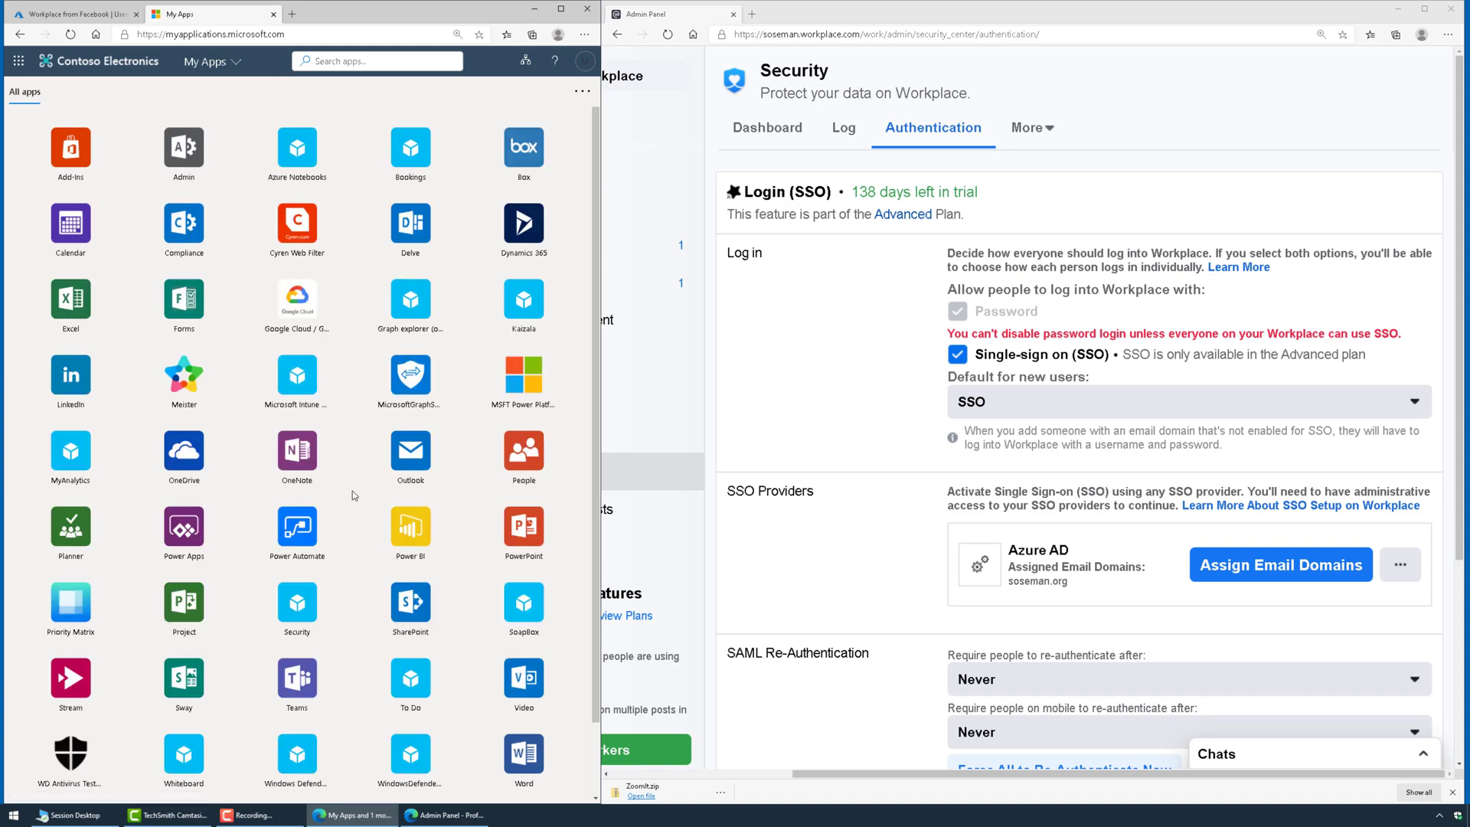
pyautogui.scroll(-1, 353, 490)
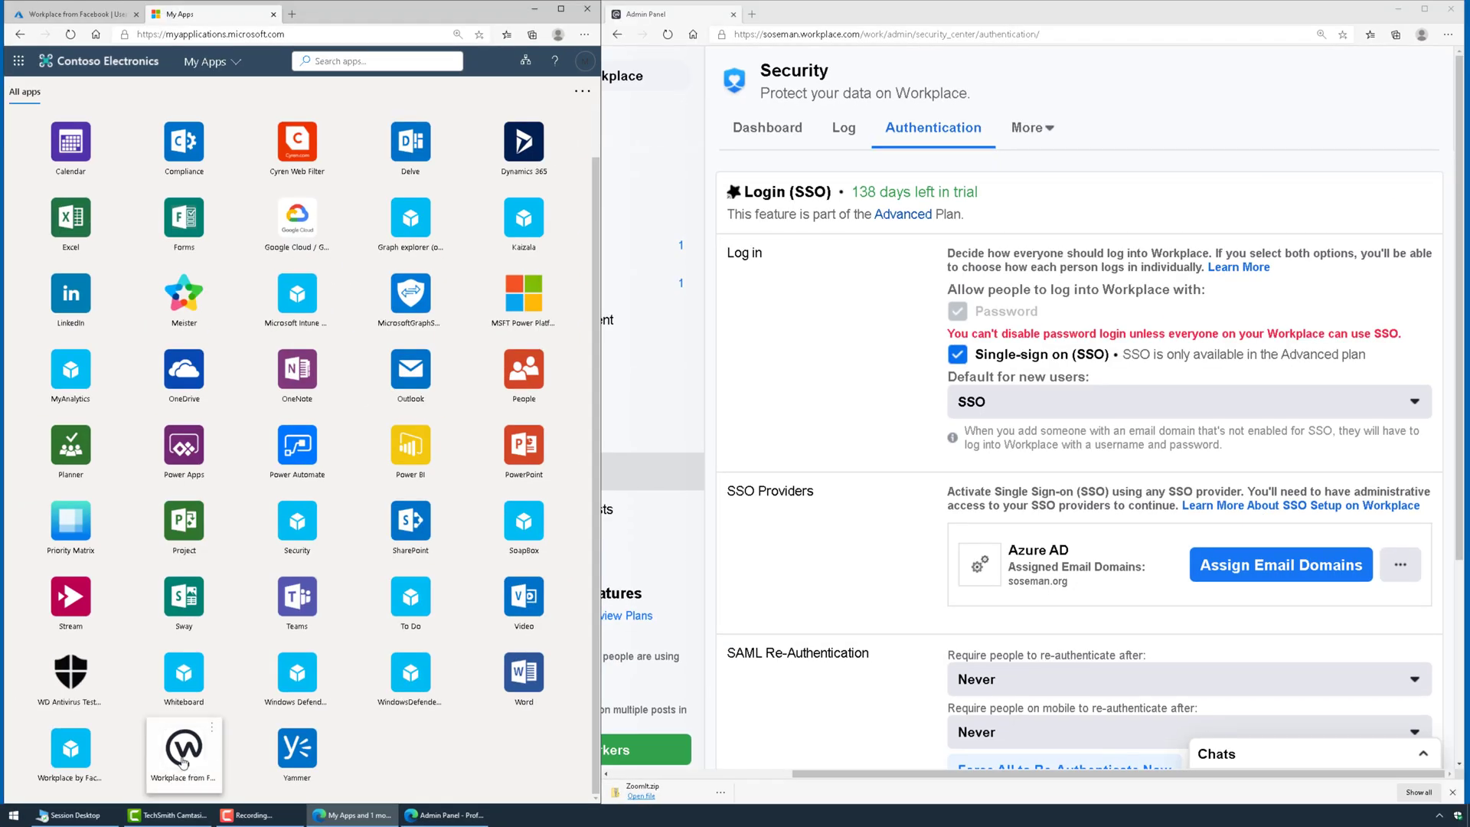
pyautogui.click(184, 746)
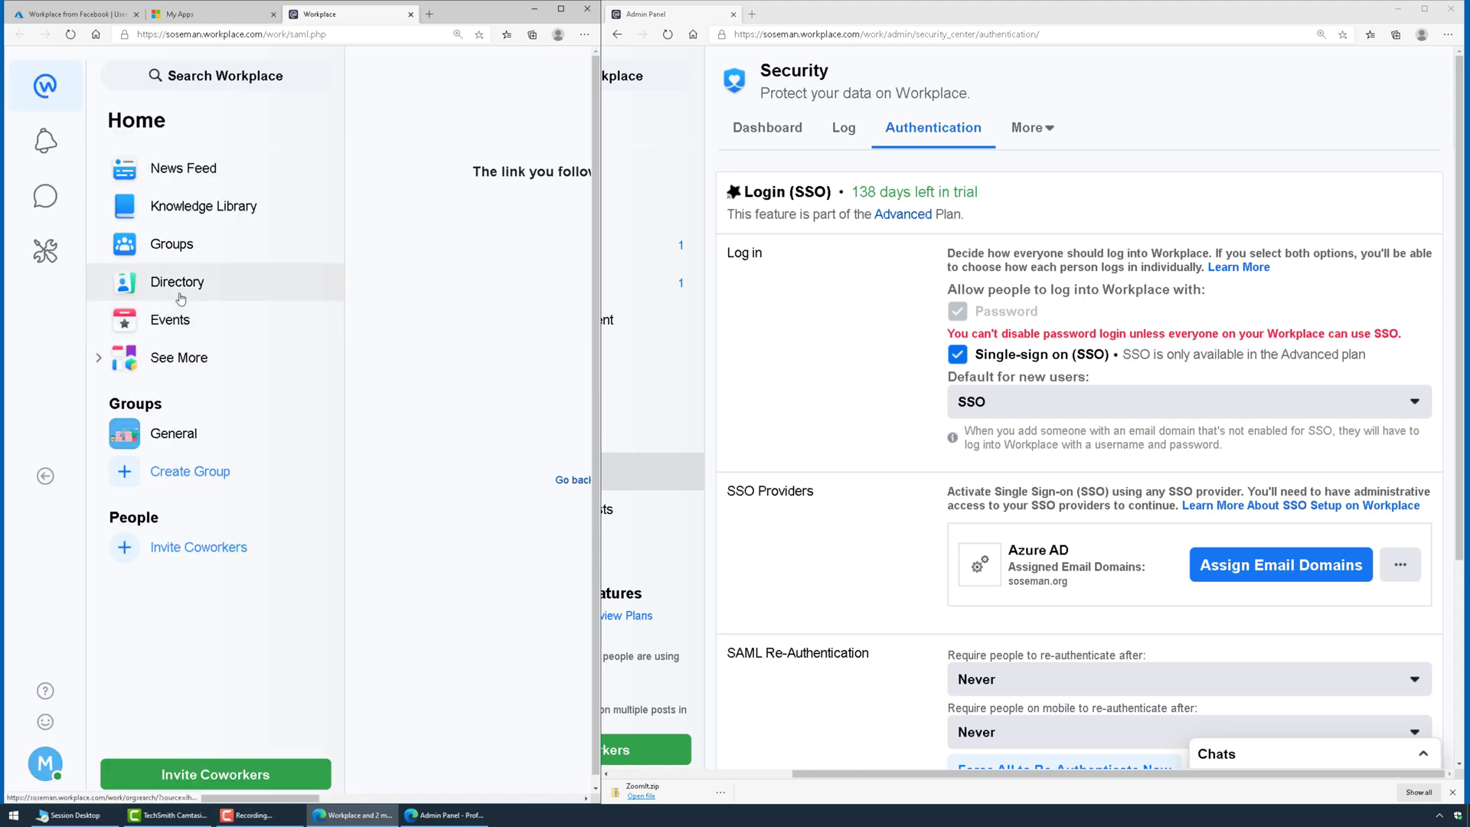
# - Open a maximized InPrivate window and go to the company's Workplace site
pyautogui.click(585, 33)
pyautogui.click(517, 95)
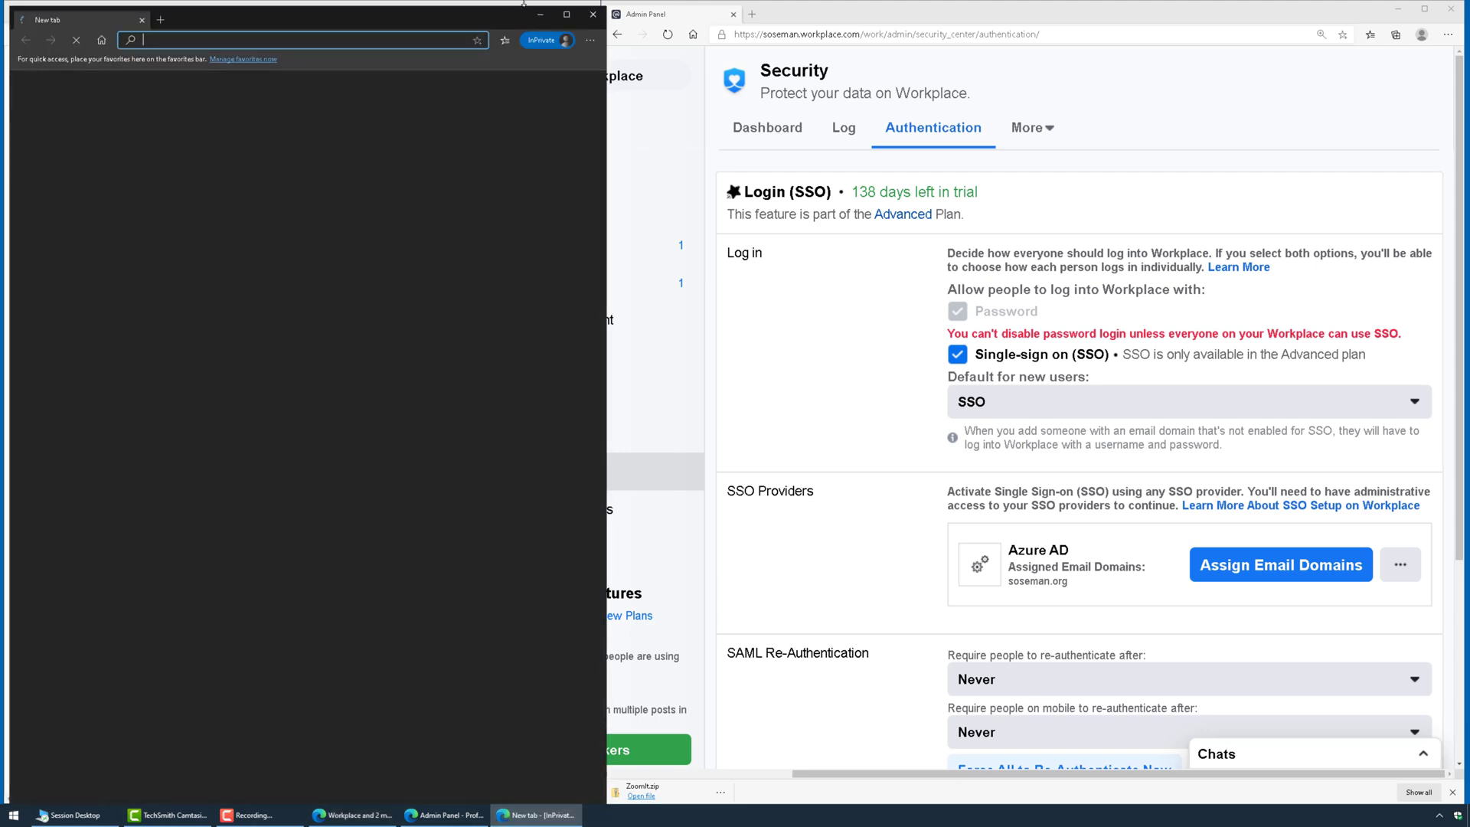
pyautogui.click(565, 14)
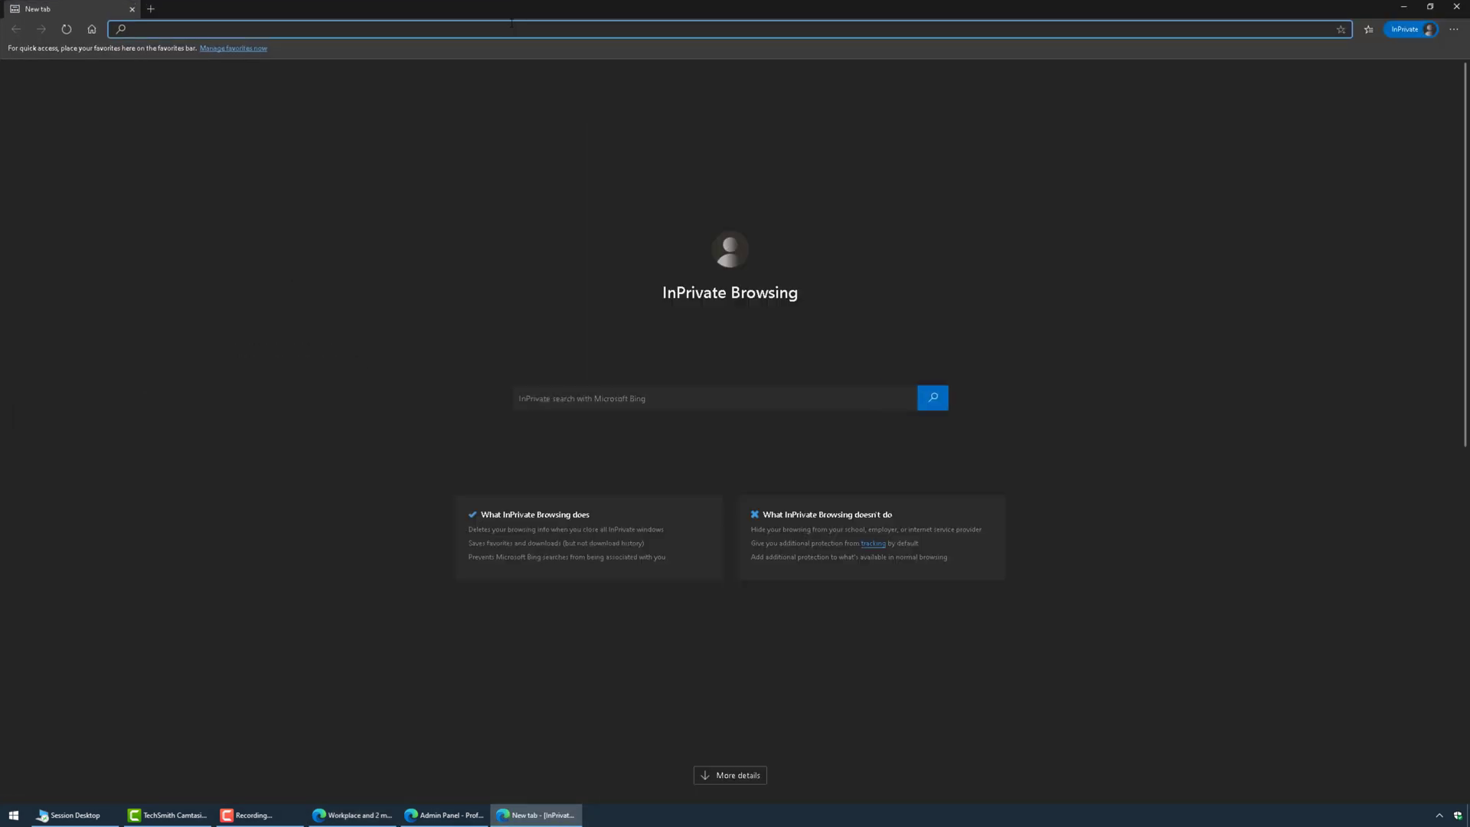
pyautogui.write('soseman.workplace.com')
pyautogui.press('Return')
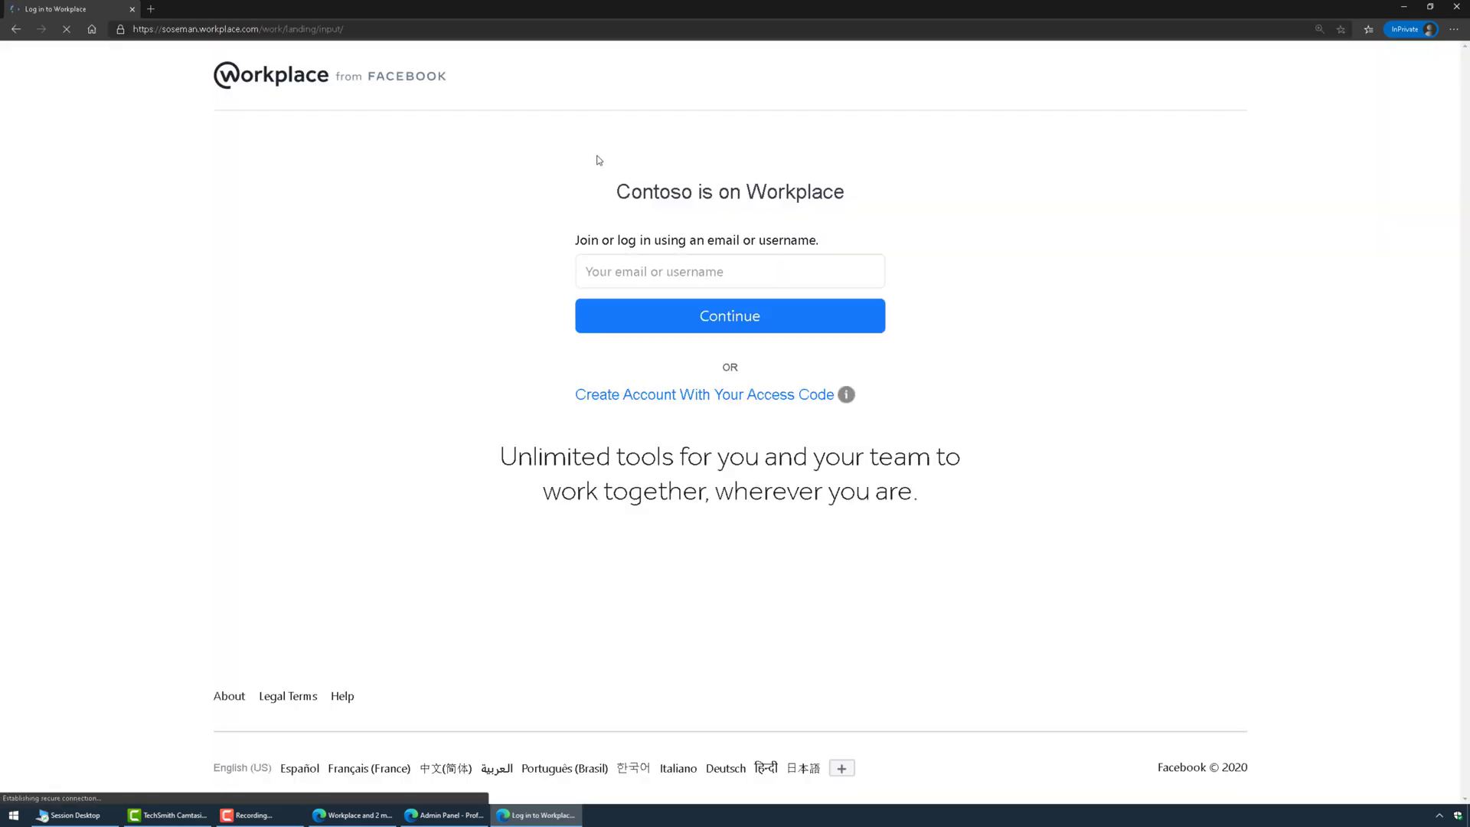
# - Enter the login email and sign in to Workplace through Azure AD
pyautogui.click(635, 270)
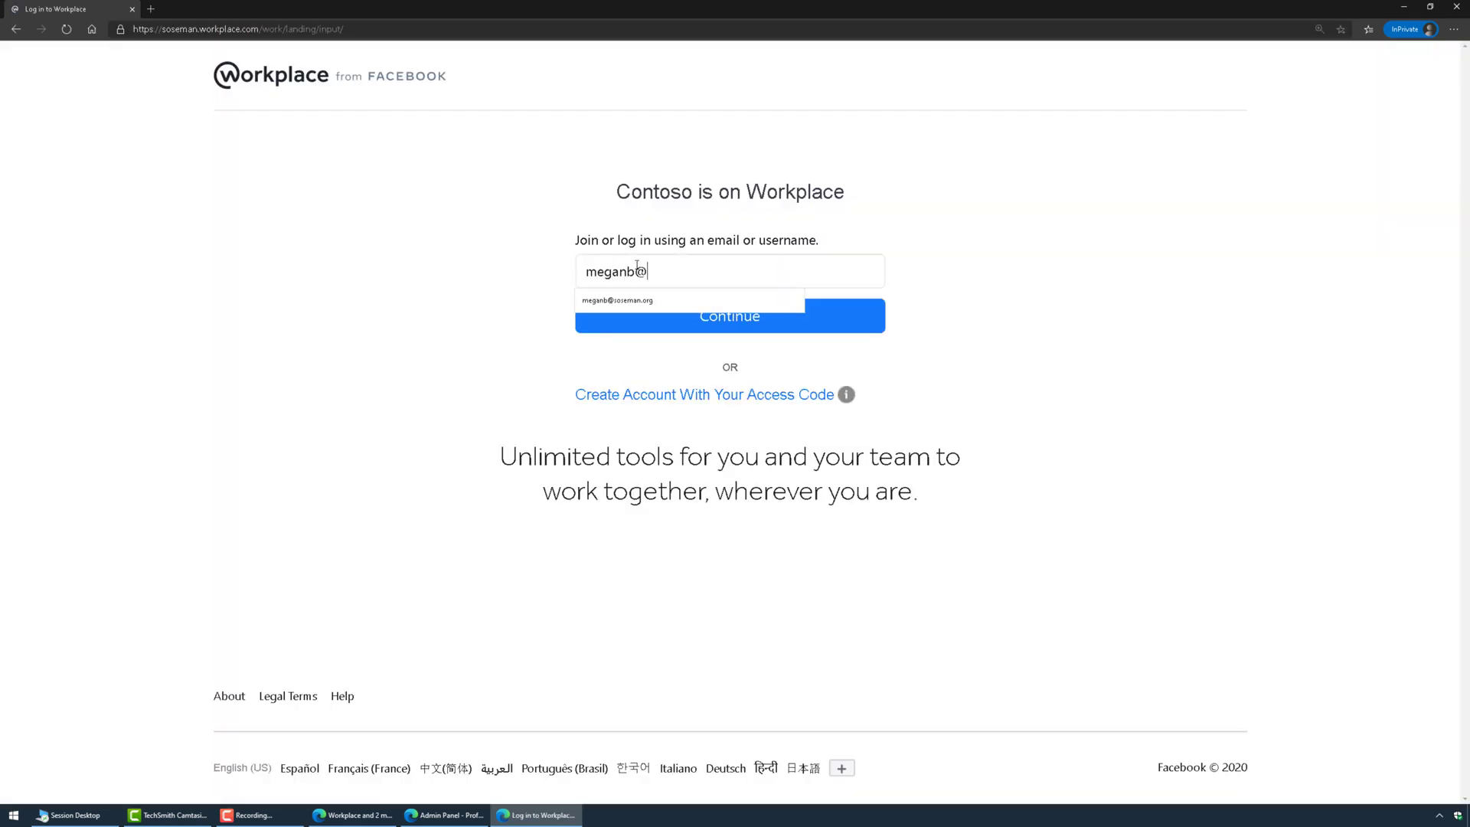
pyautogui.press('Return')
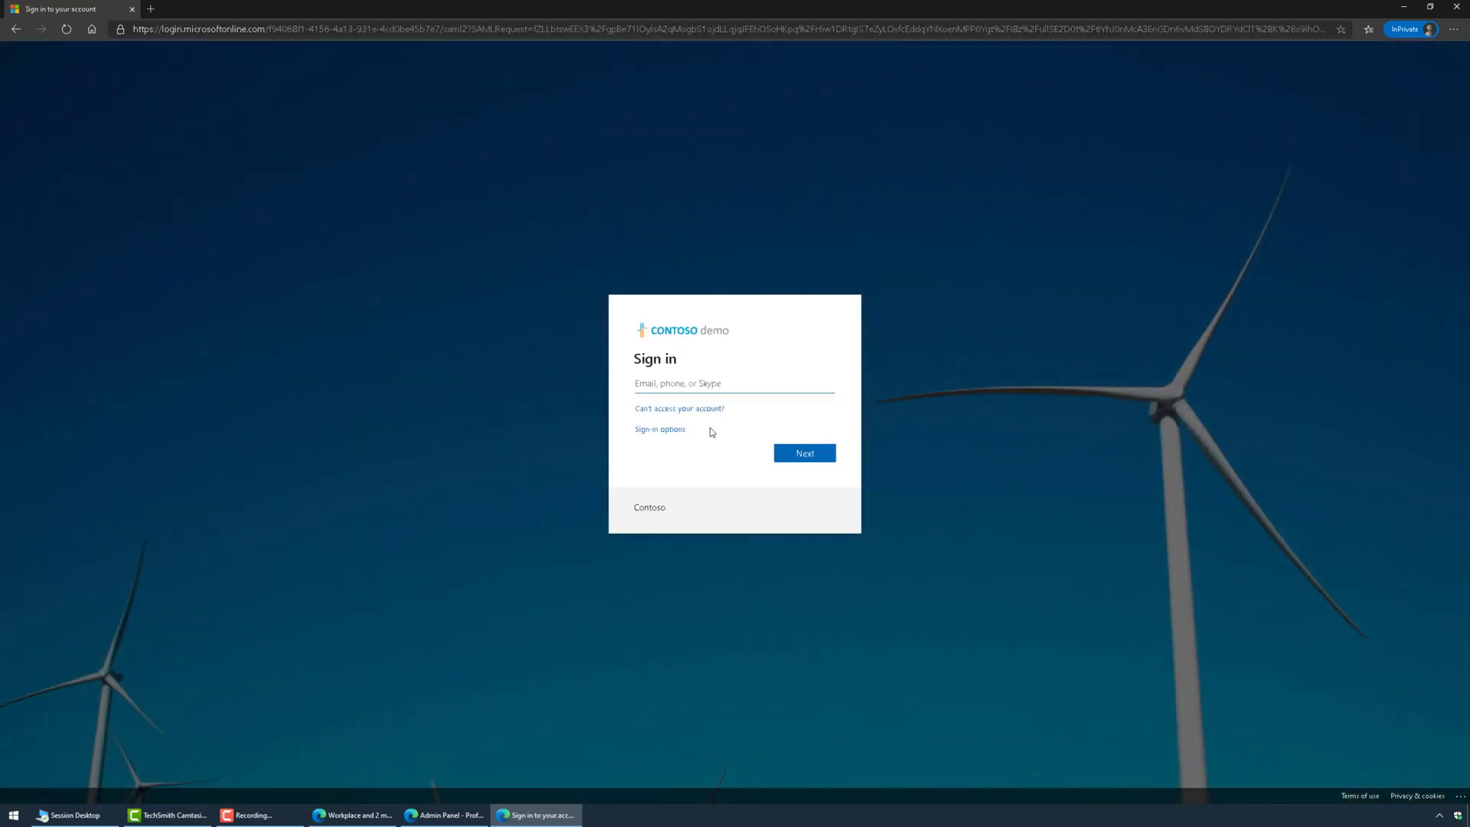
pyautogui.press('Return')
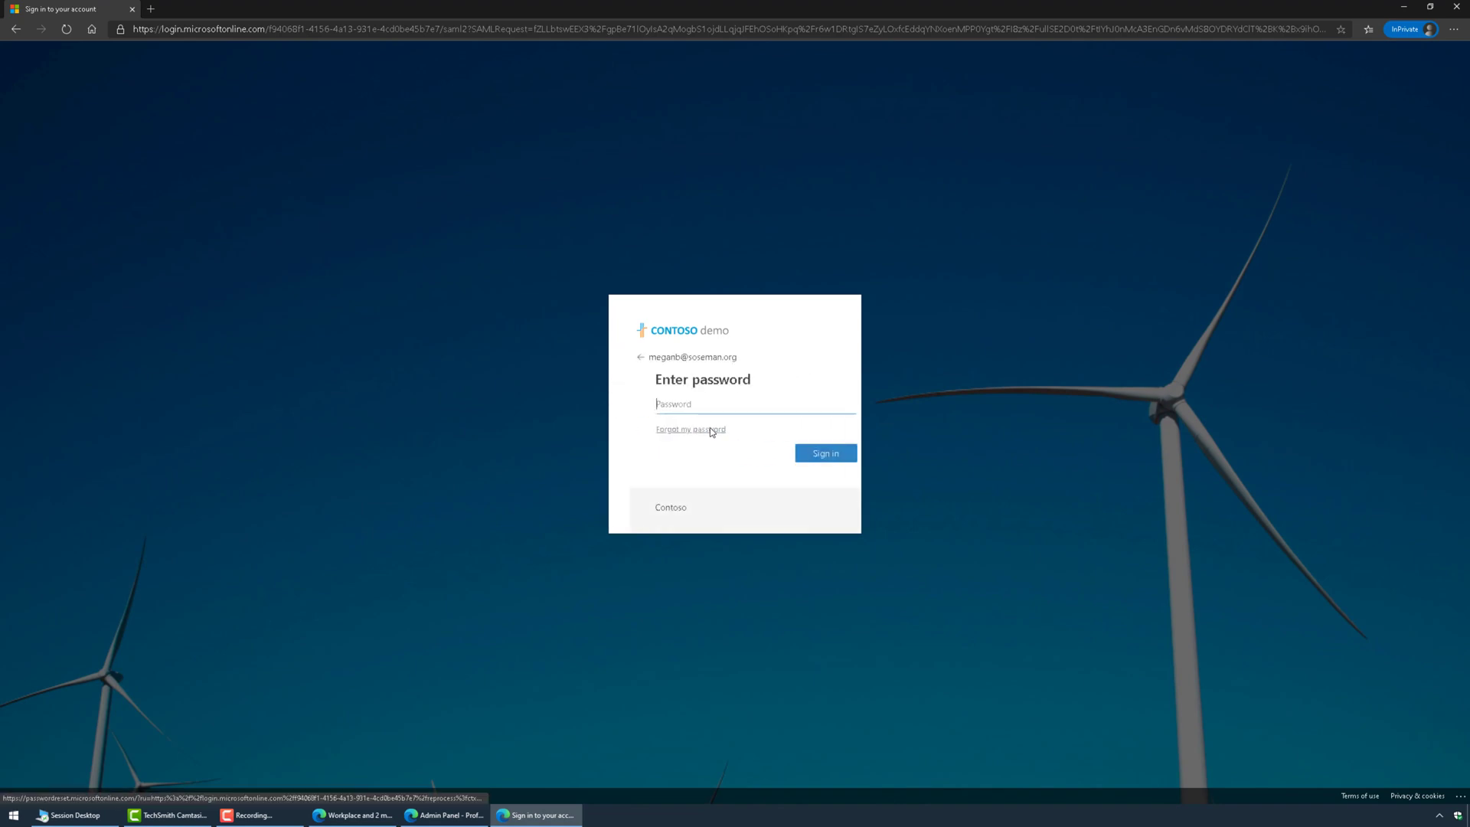
pyautogui.hotkey('ctrl', '+')
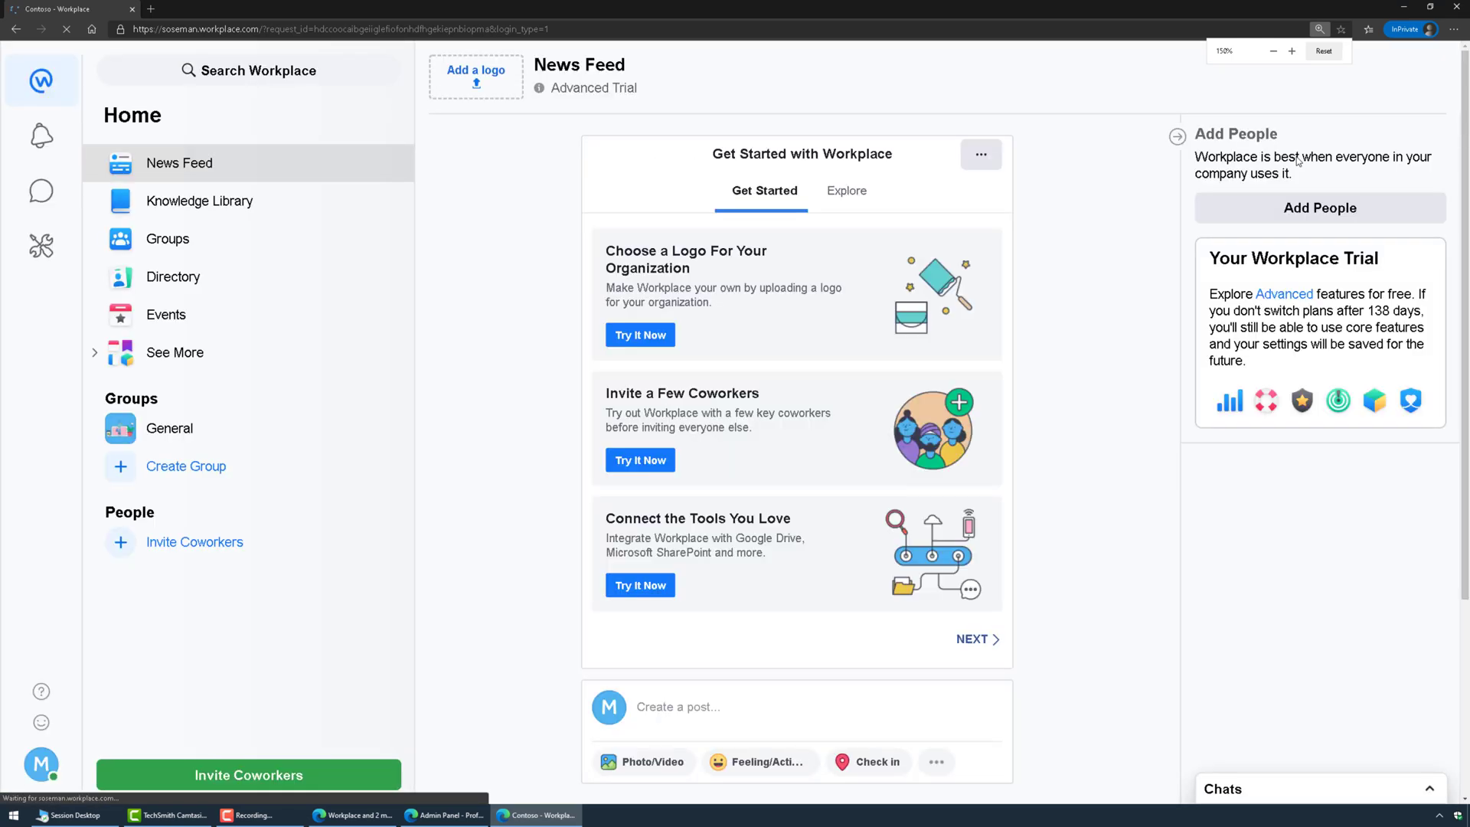
# - Browse Workplace's Admins and Settings pages to review the verified soseman.org email domain
pyautogui.click(42, 244)
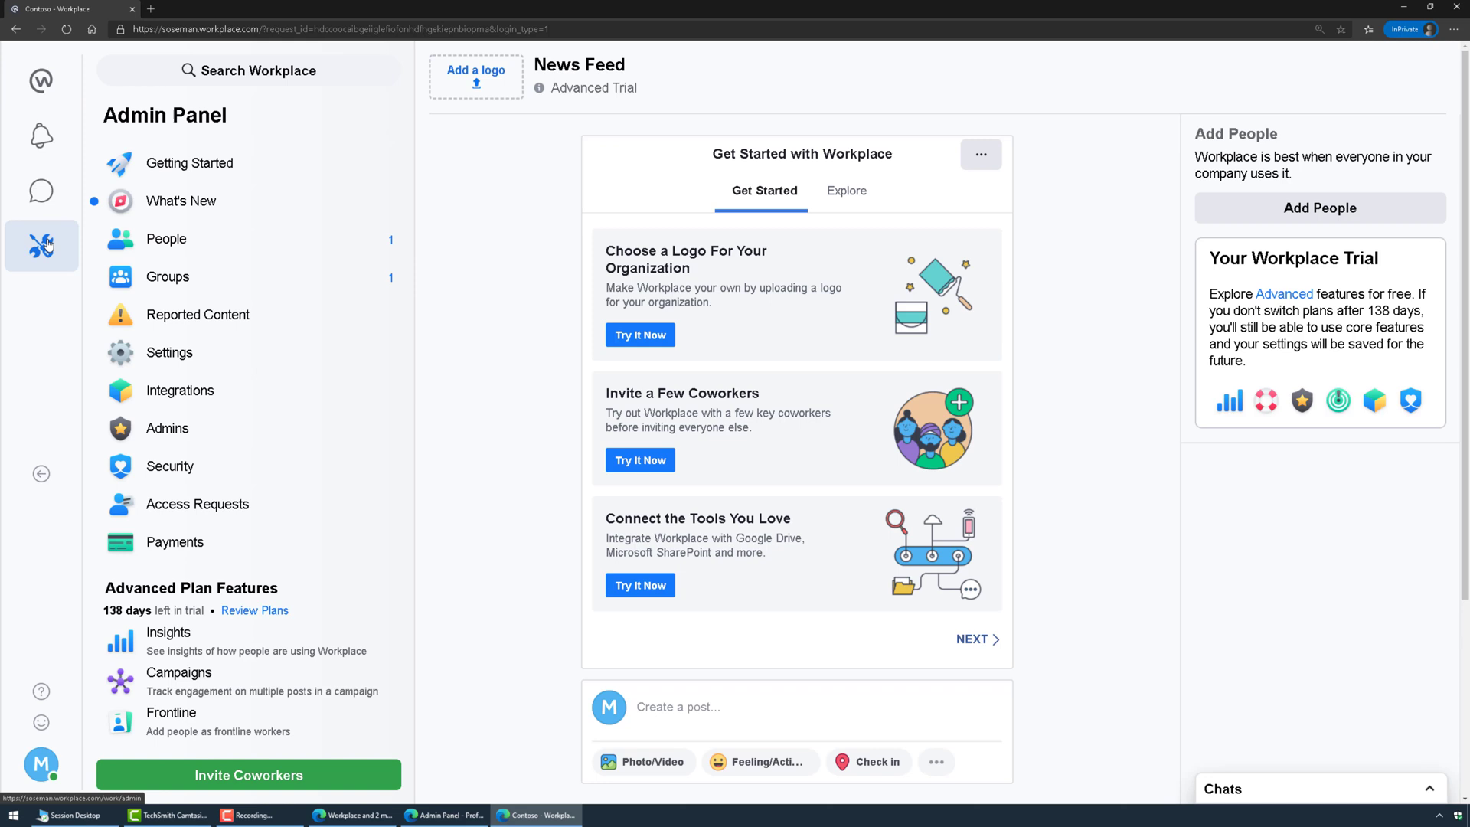
pyautogui.click(178, 432)
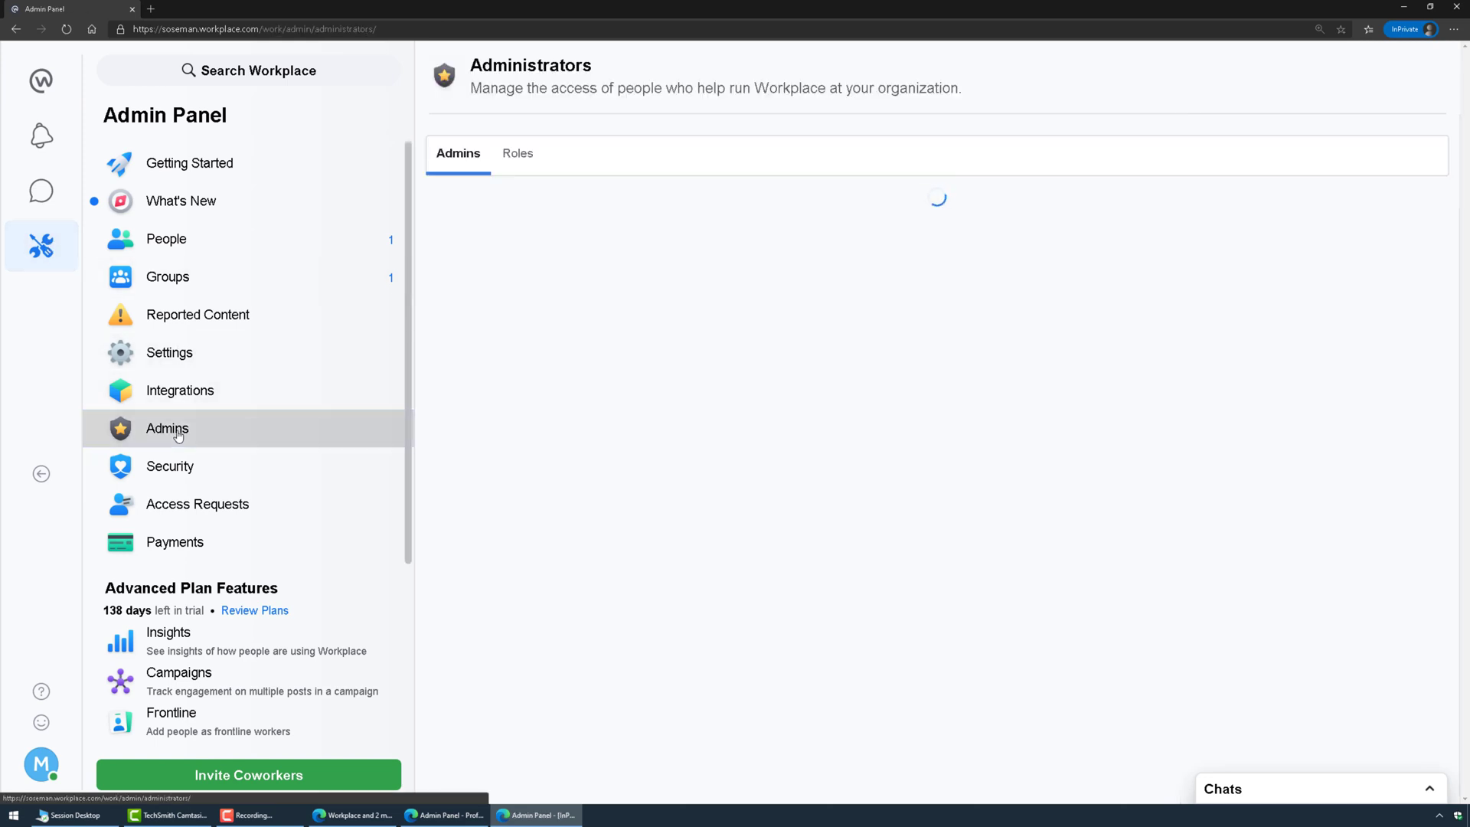
pyautogui.click(177, 365)
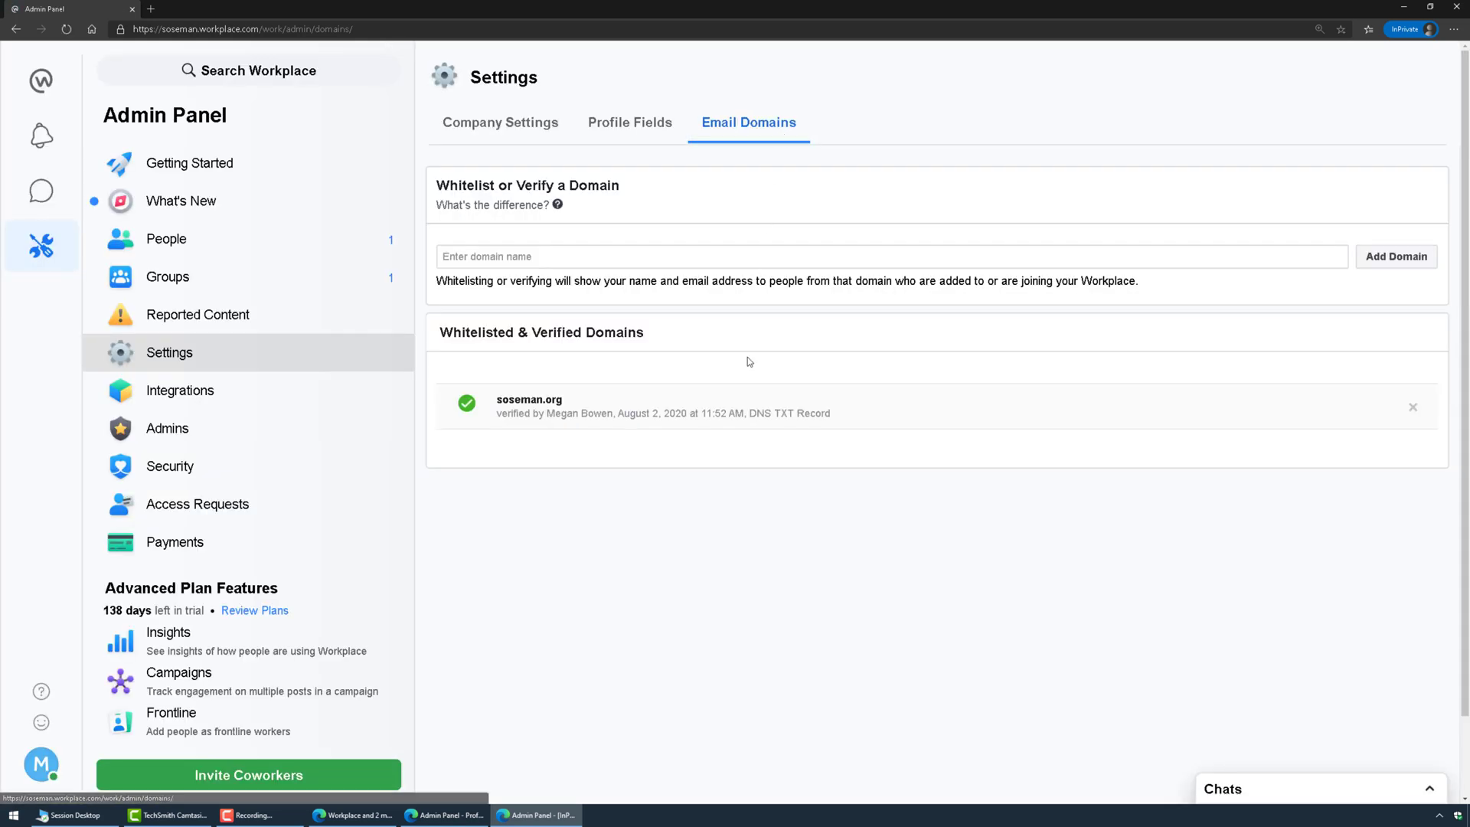
pyautogui.moveTo(754, 412); pyautogui.dragTo(848, 425)
pyautogui.click(847, 425)
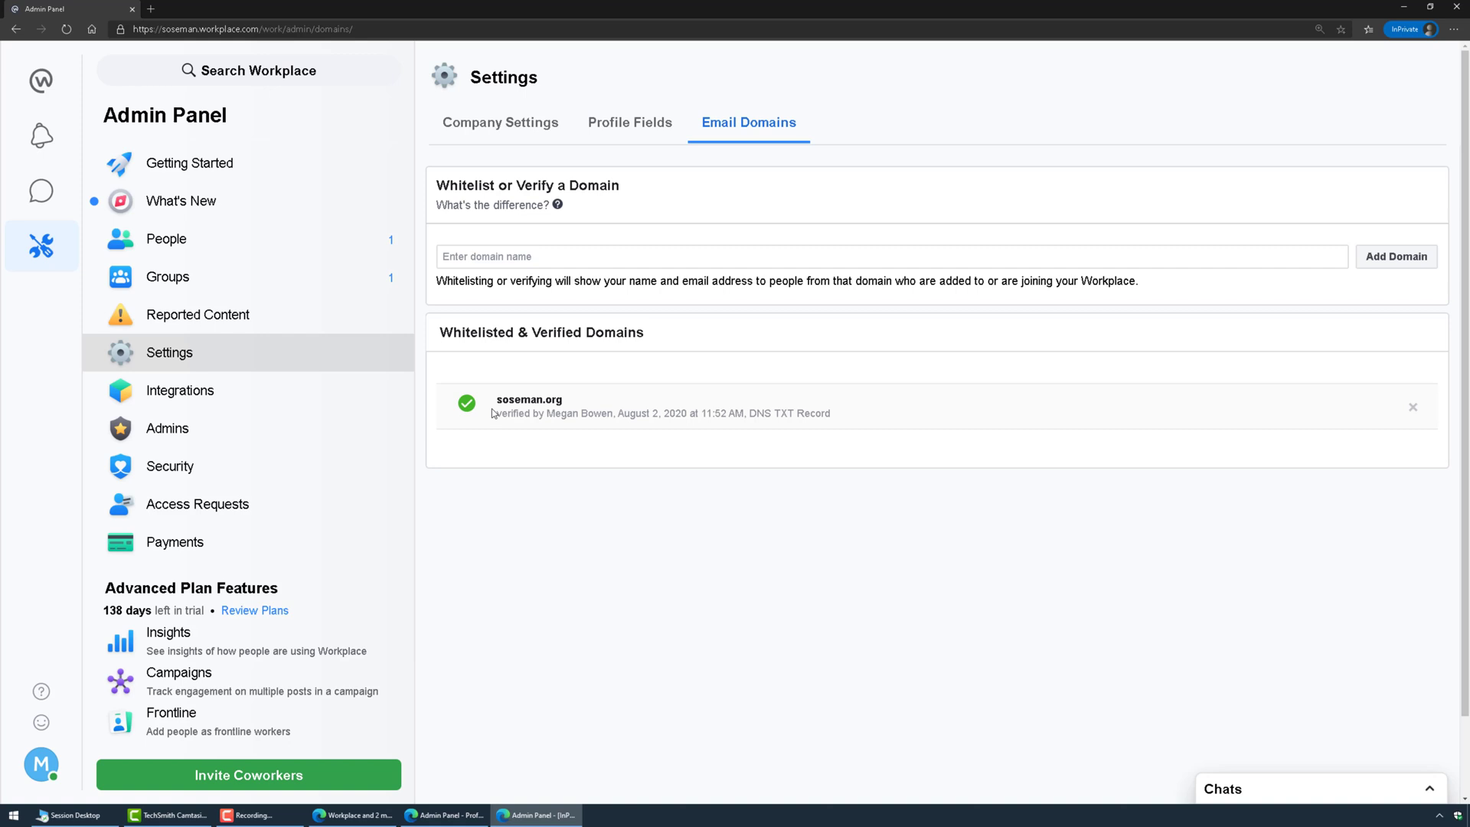
# - Review Security > Authentication: SSO as default login, Azure AD assigned to soseman.org
pyautogui.click(248, 466)
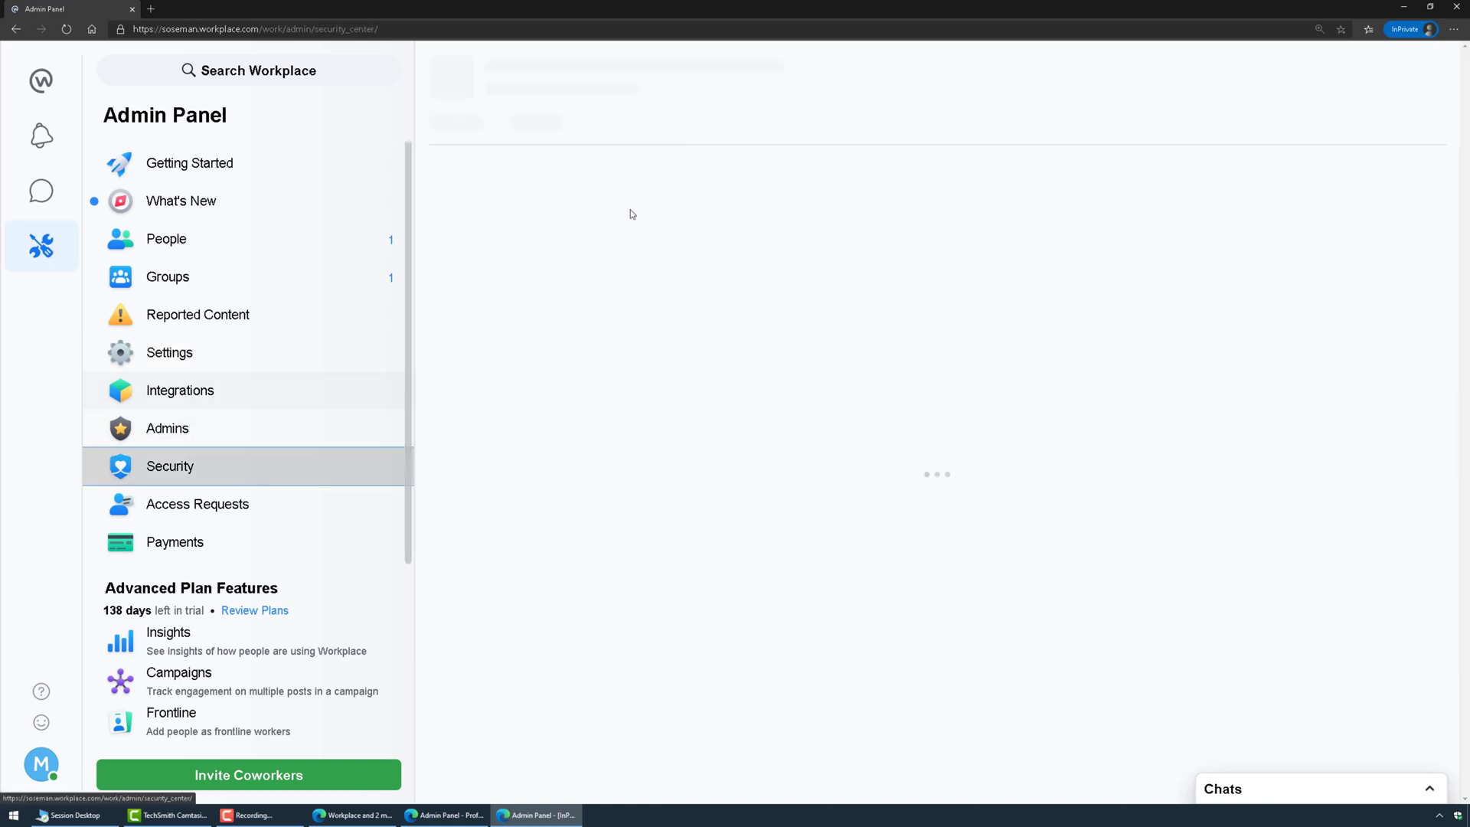
pyautogui.click(643, 122)
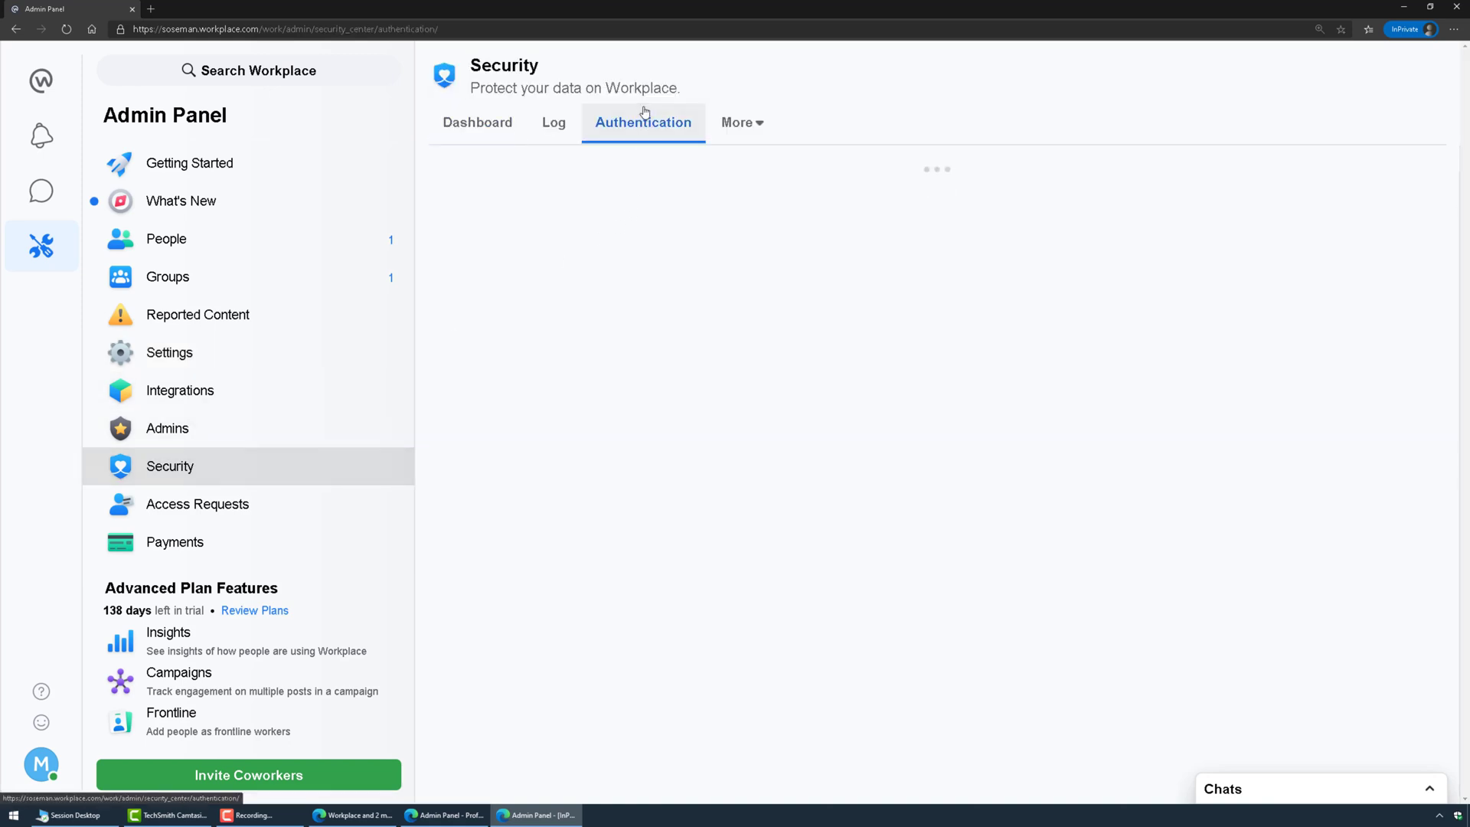
pyautogui.scroll(-1, 769, 359)
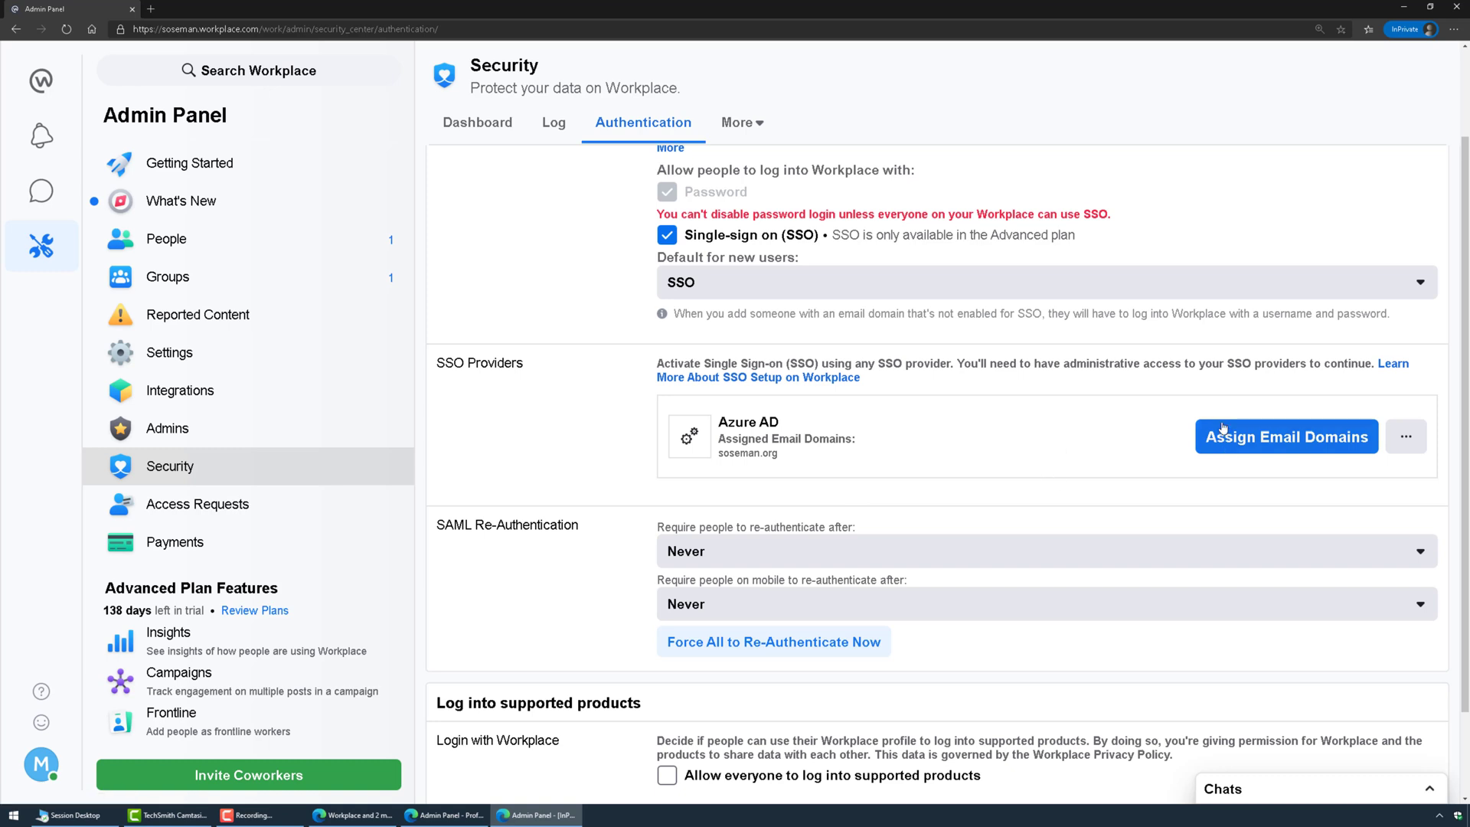
pyautogui.scroll(-1, 812, 451)
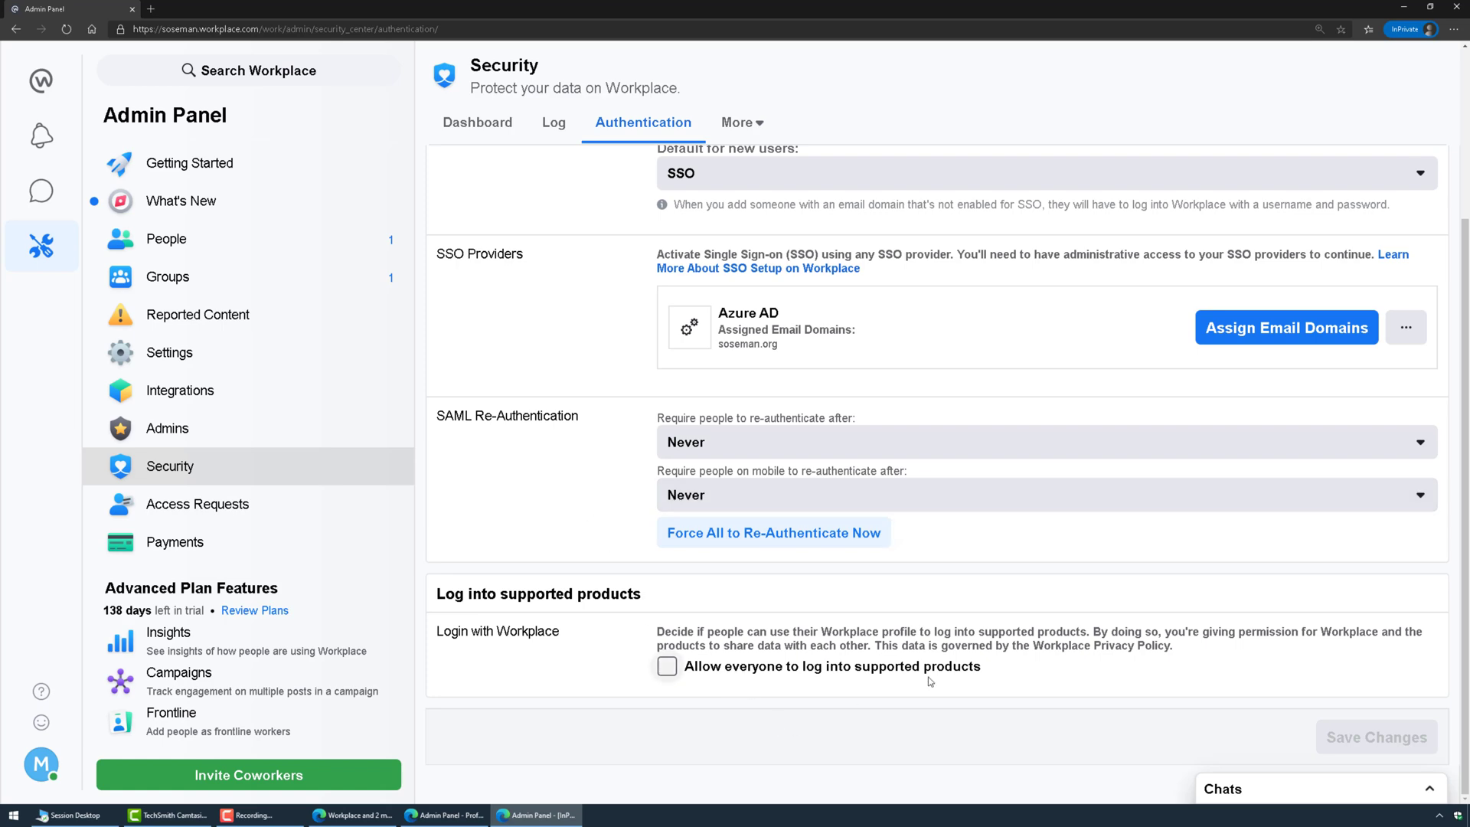
pyautogui.scroll(2, 1013, 639)
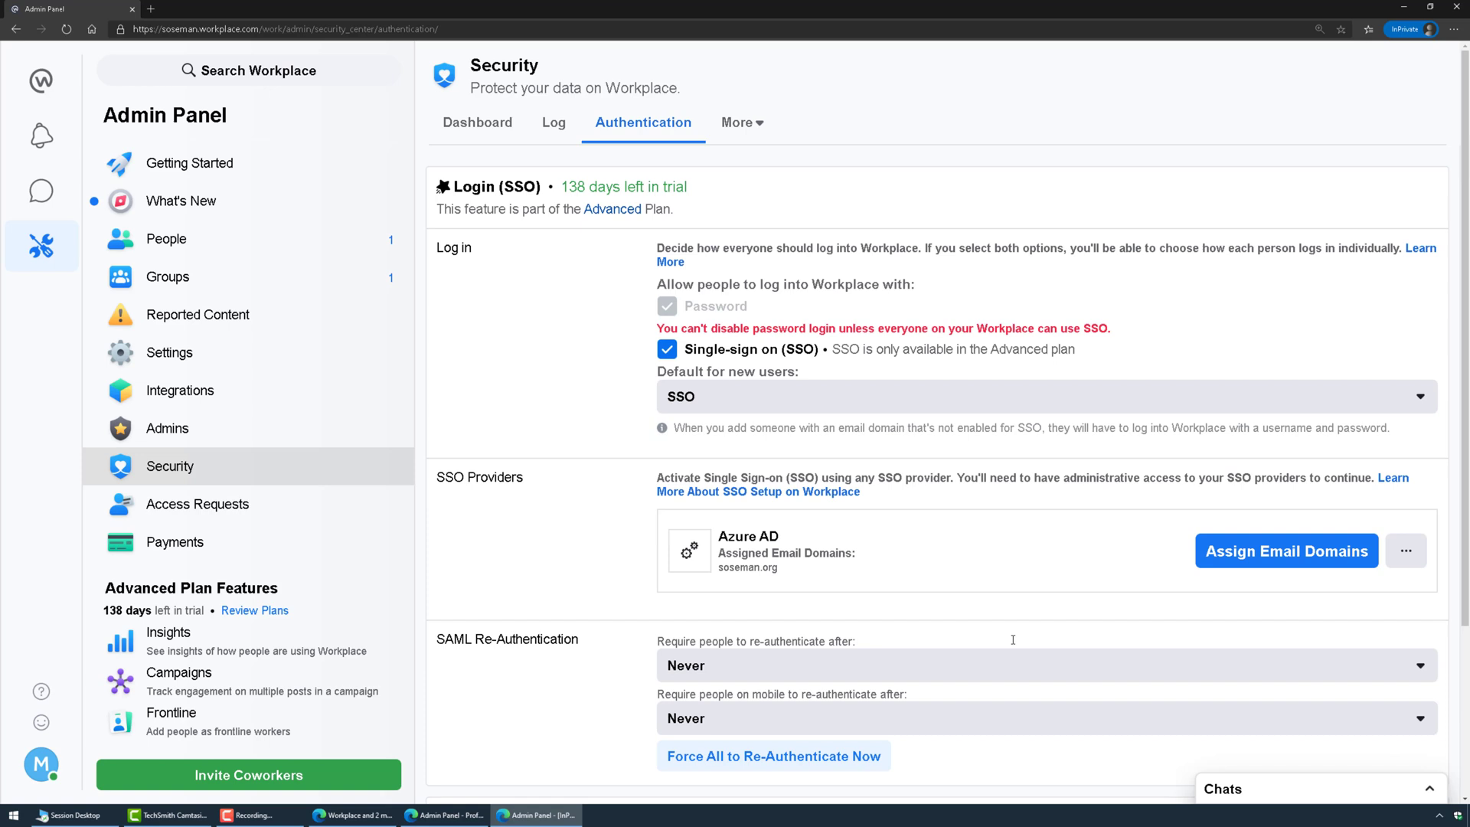